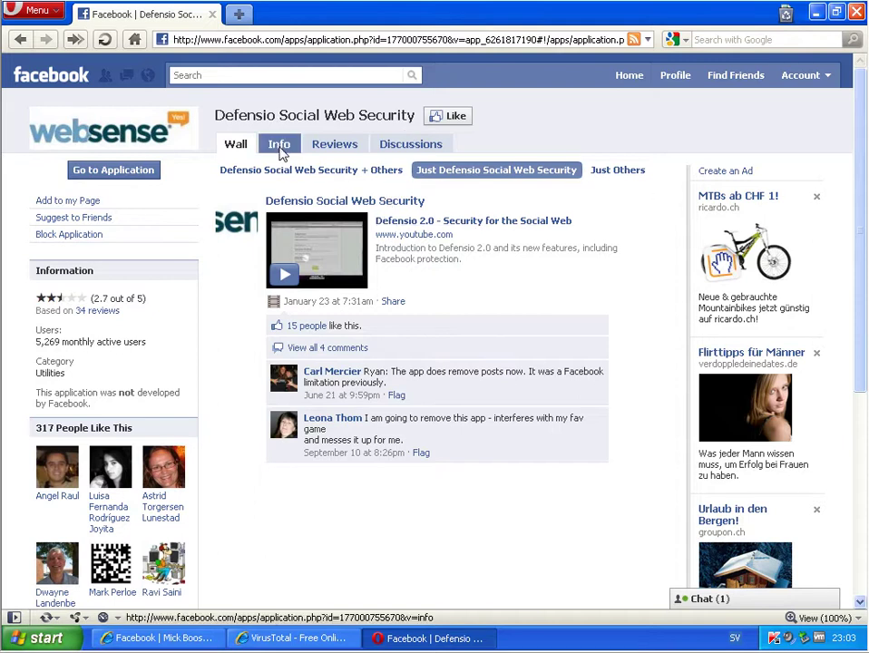
Step: Read the Defensio Social Web Security application's info, open the application and allow its requested permissions
click(279, 147)
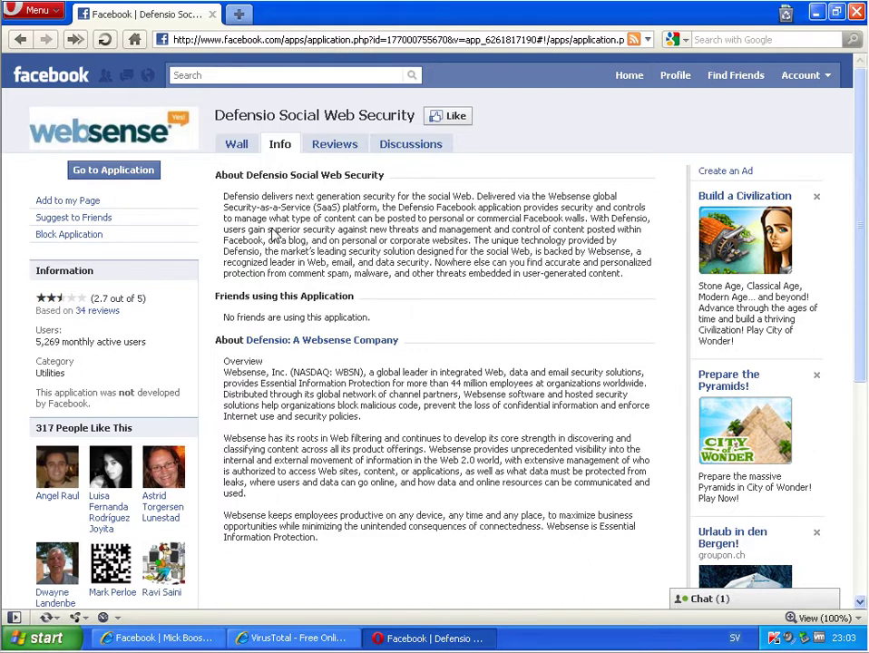
drag(273, 234, 372, 251)
scroll(381, 394, down, 3)
scroll(299, 286, up, 3)
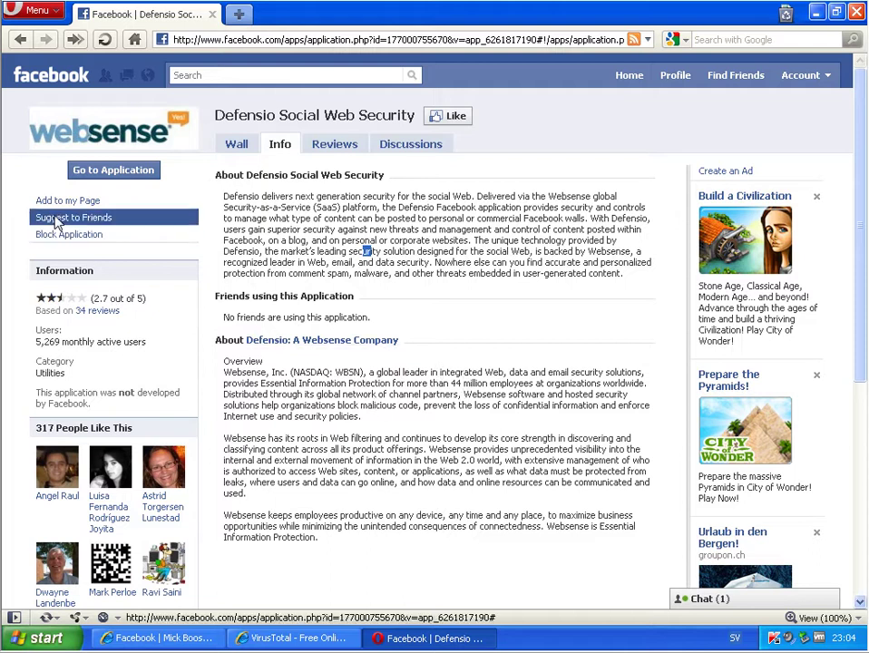
click(113, 173)
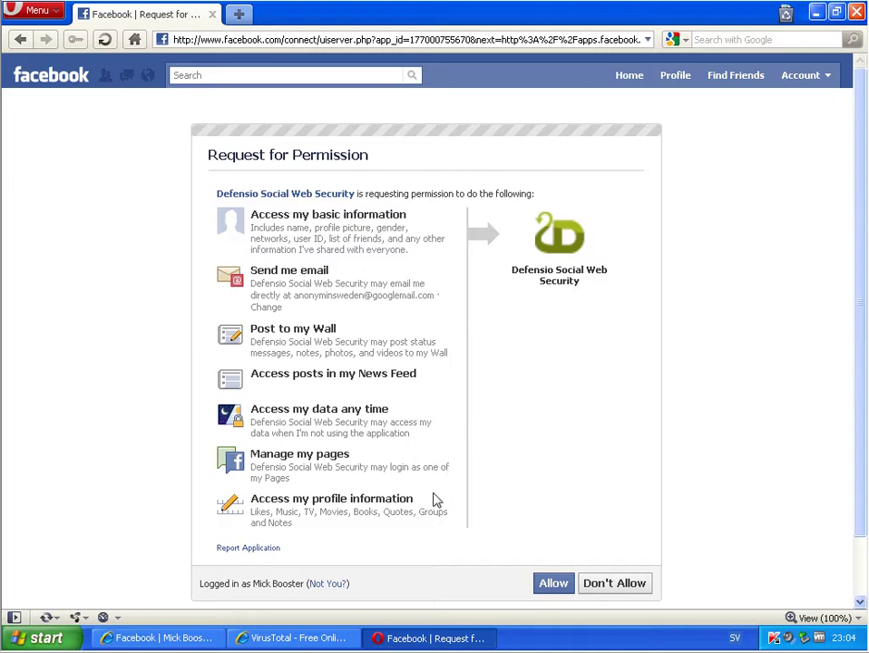
click(555, 585)
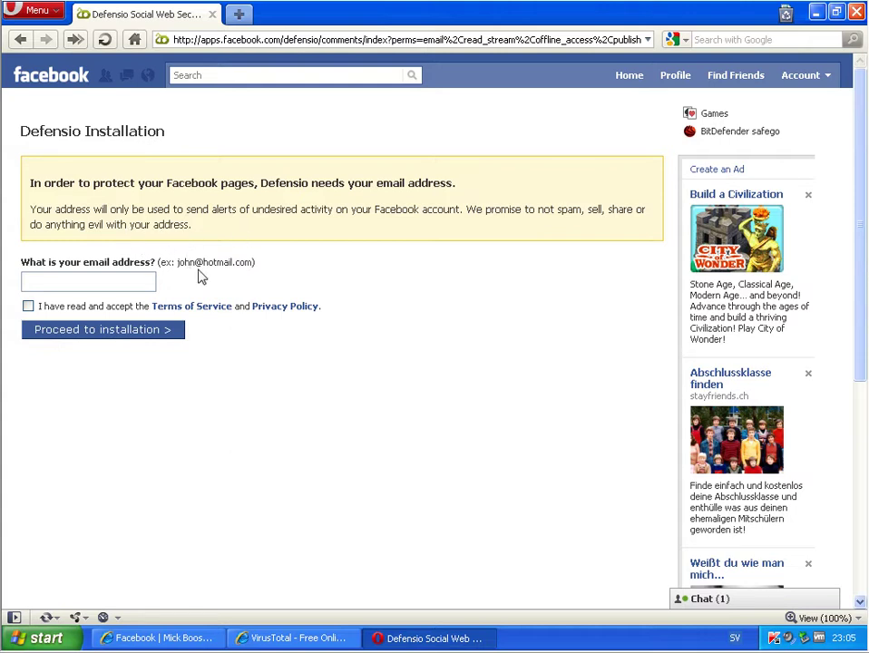
Step: Register for Defensio with the account's email address, accept the terms, and choose the free Personal plan
click(98, 292)
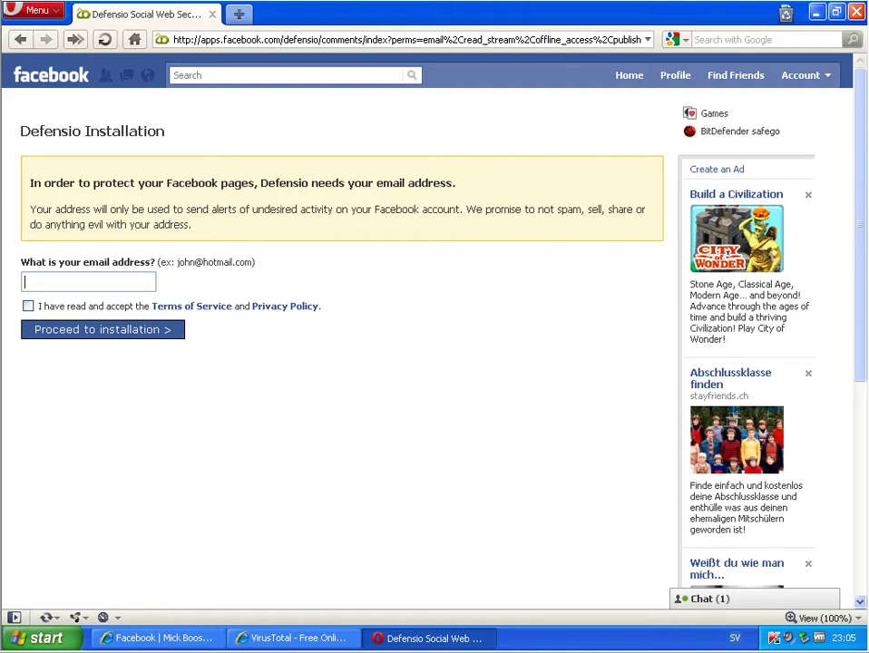
click(102, 330)
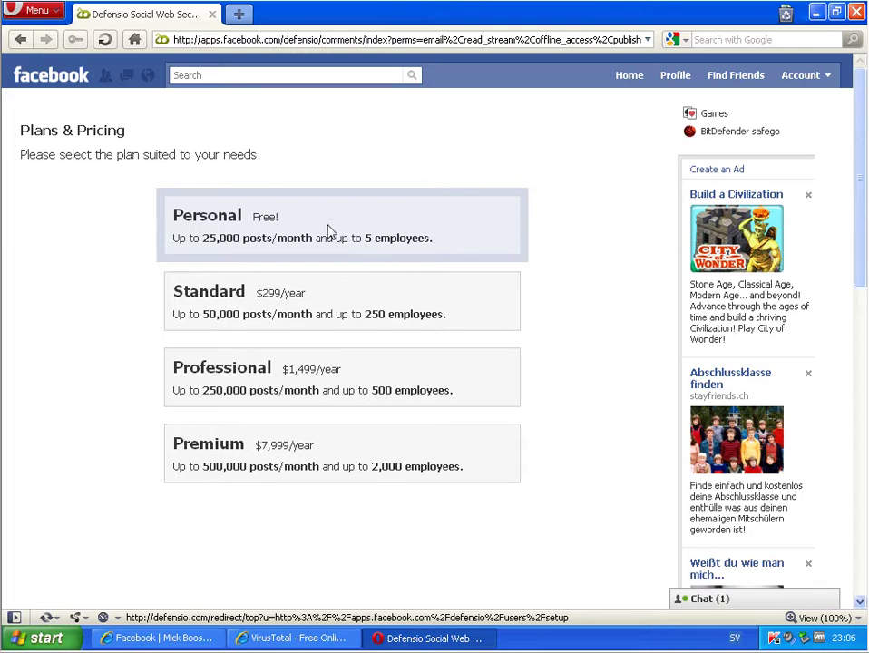
click(262, 225)
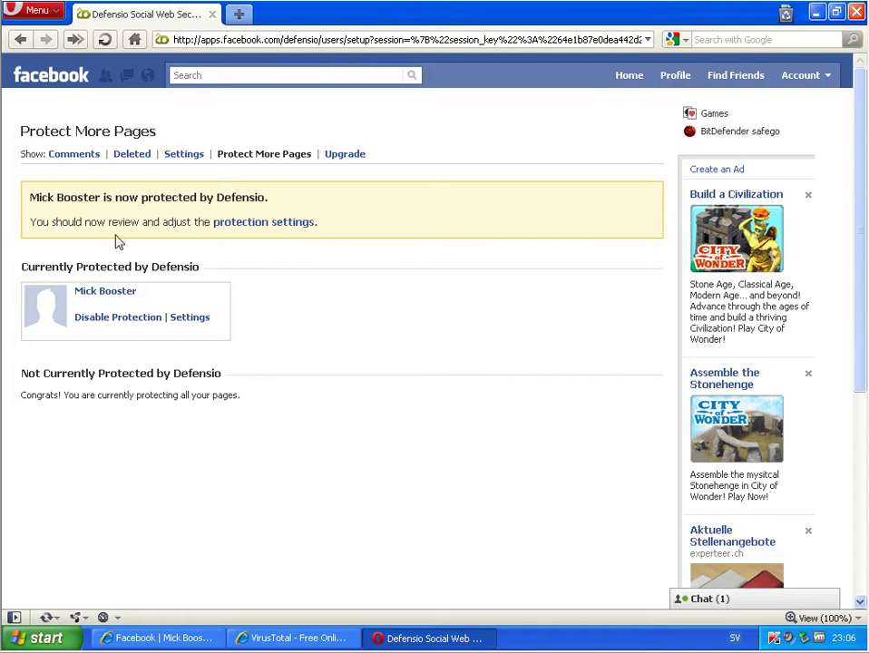
Step: Review the profile's Defensio protection settings, from moderation alerts and URL categories to the script blocker, and save them
click(295, 225)
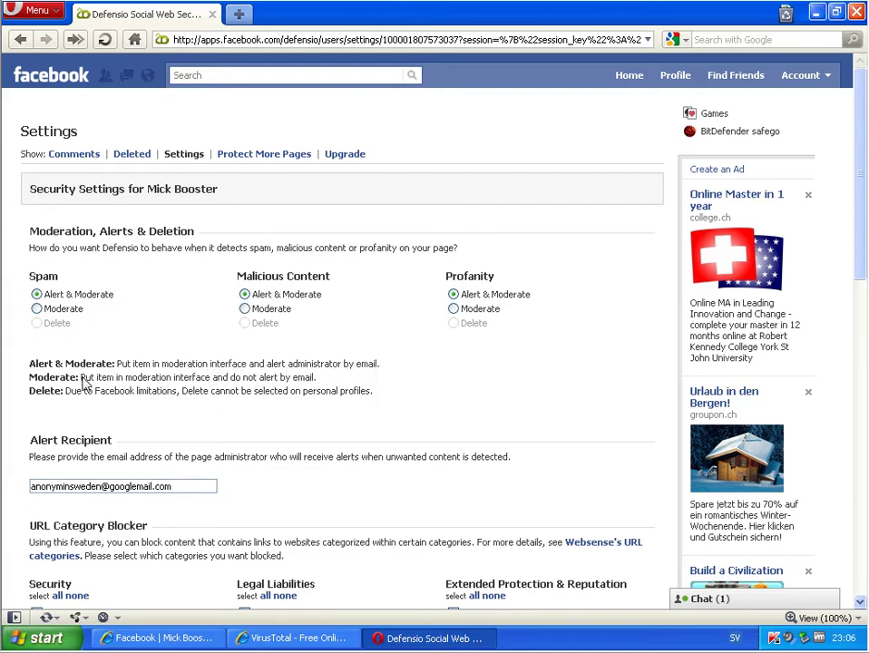
drag(85, 379, 318, 387)
click(182, 381)
scroll(464, 309, down, 8)
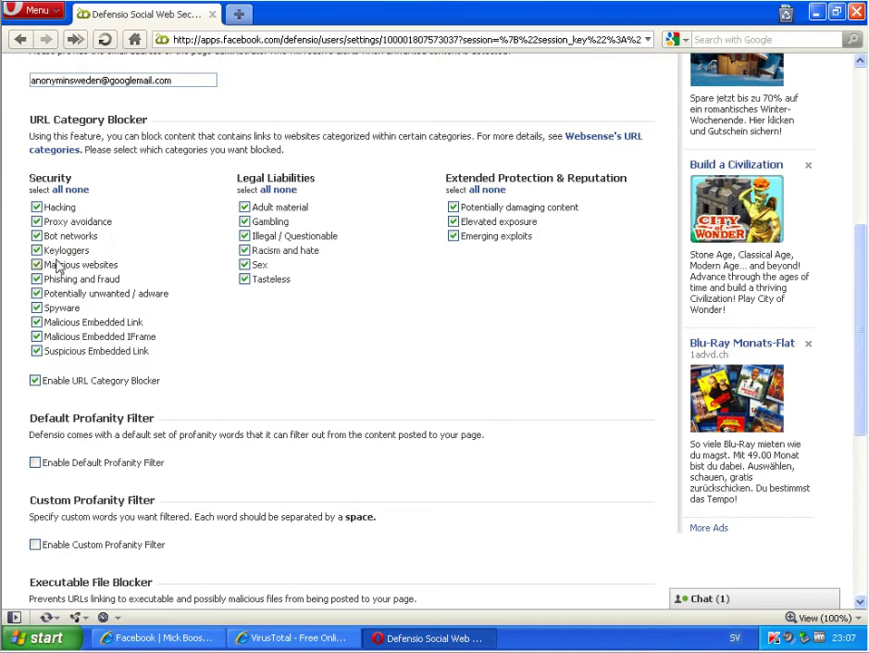
scroll(272, 392, down, 5)
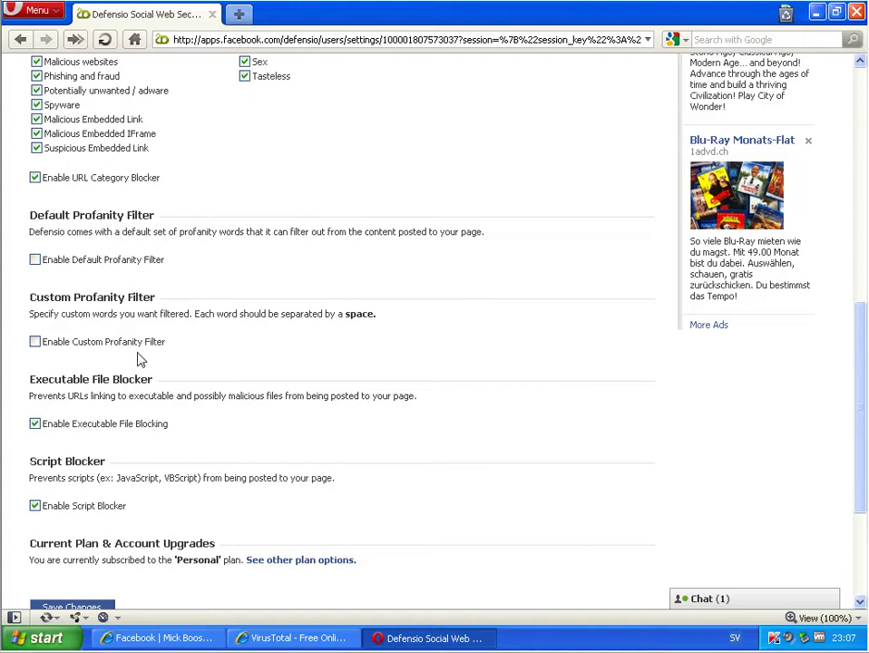
scroll(217, 482, down, 3)
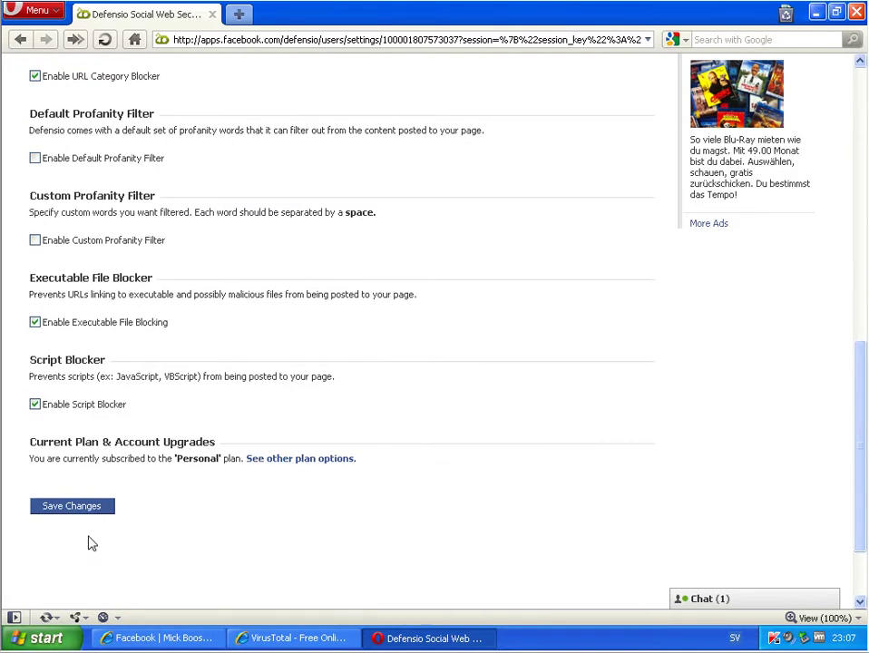
click(70, 512)
scroll(467, 494, up, 10)
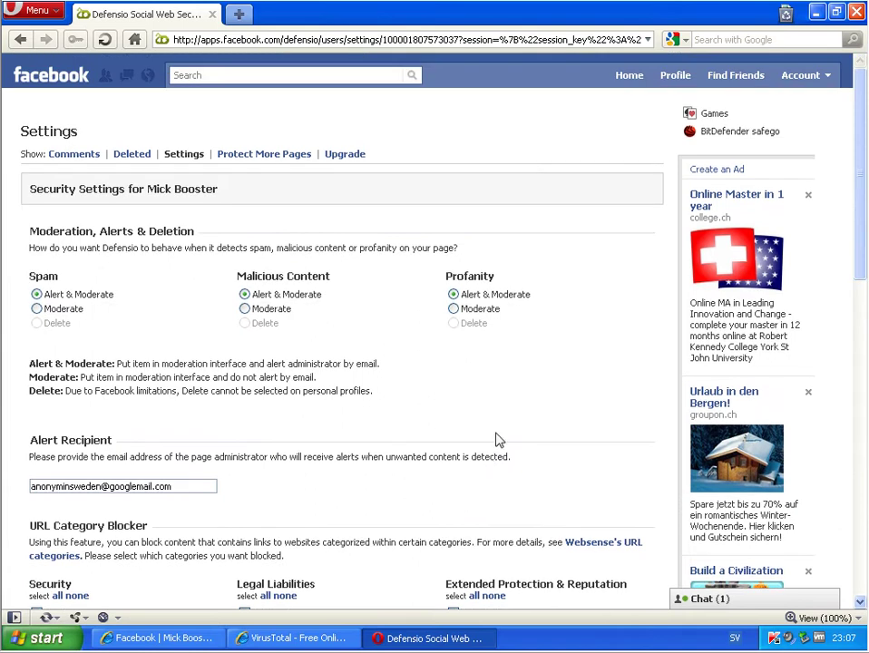
scroll(517, 359, down, 10)
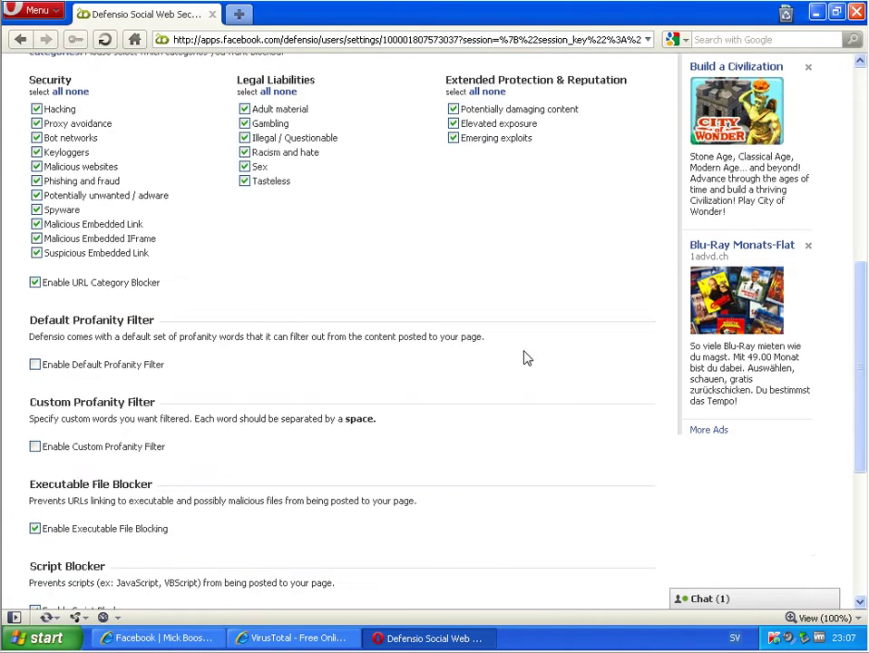
scroll(518, 340, up, 10)
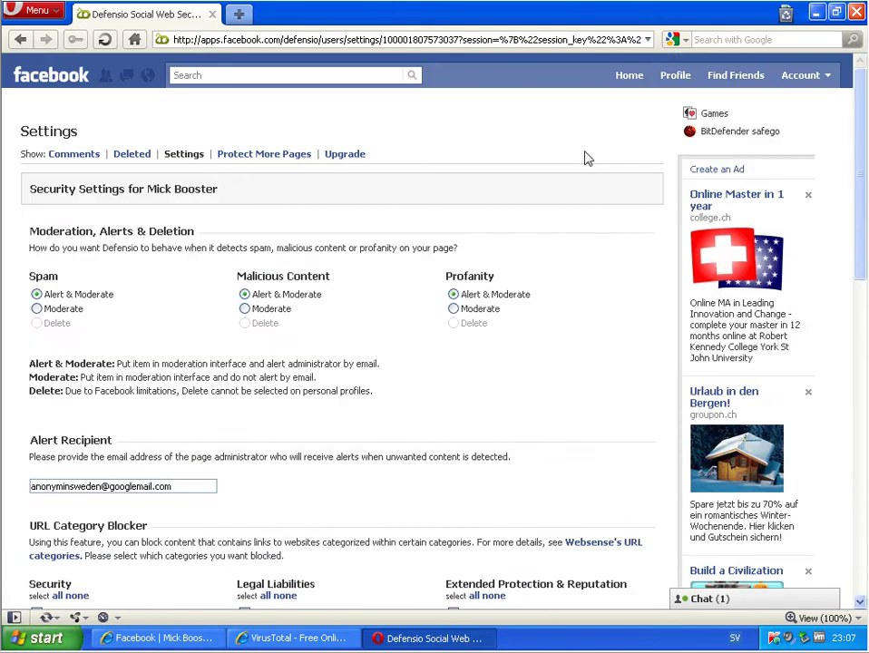
Step: Check Defensio's deleted comments and comment moderation list, and return to the Facebook News Feed
click(141, 161)
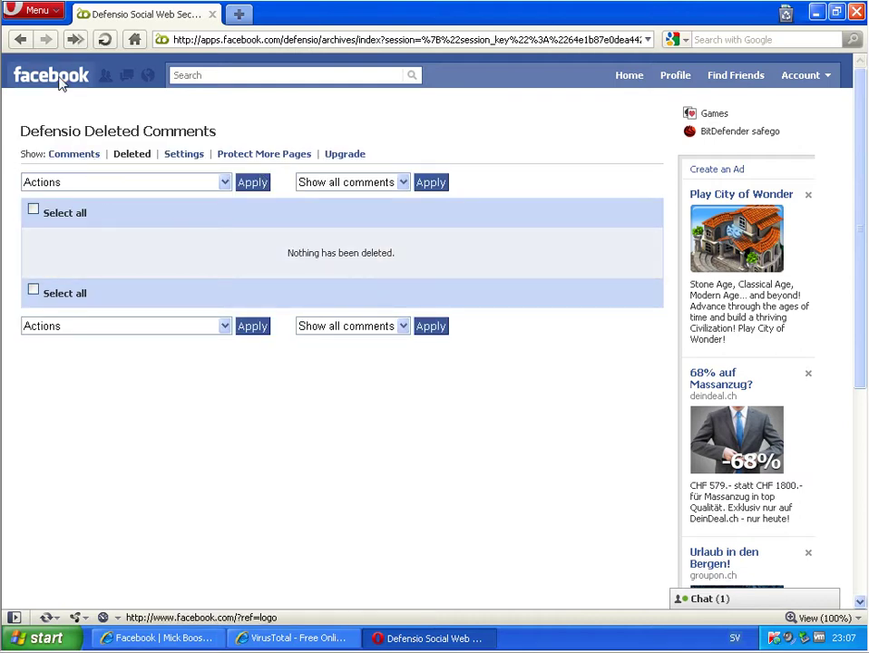
click(329, 156)
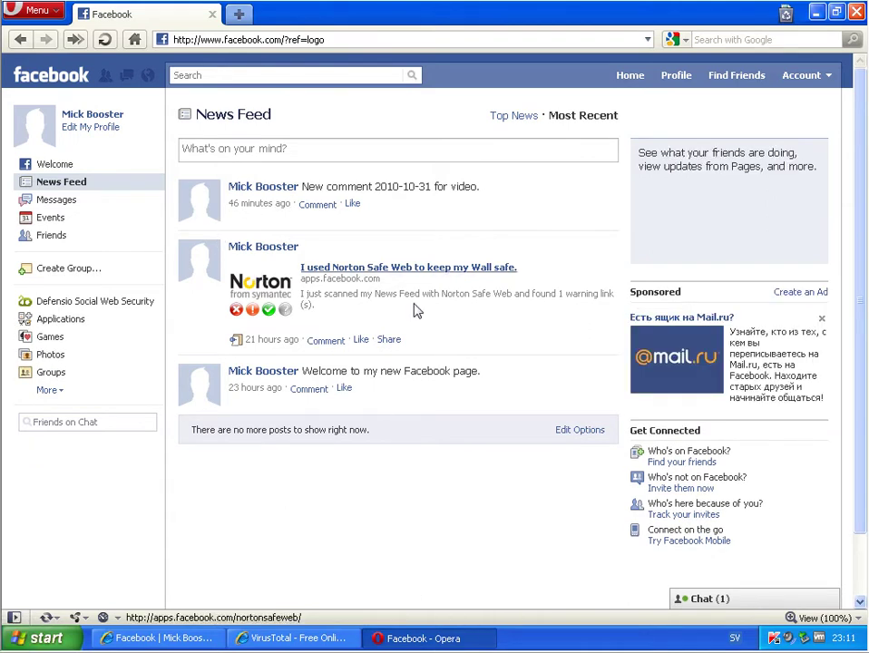
click(72, 308)
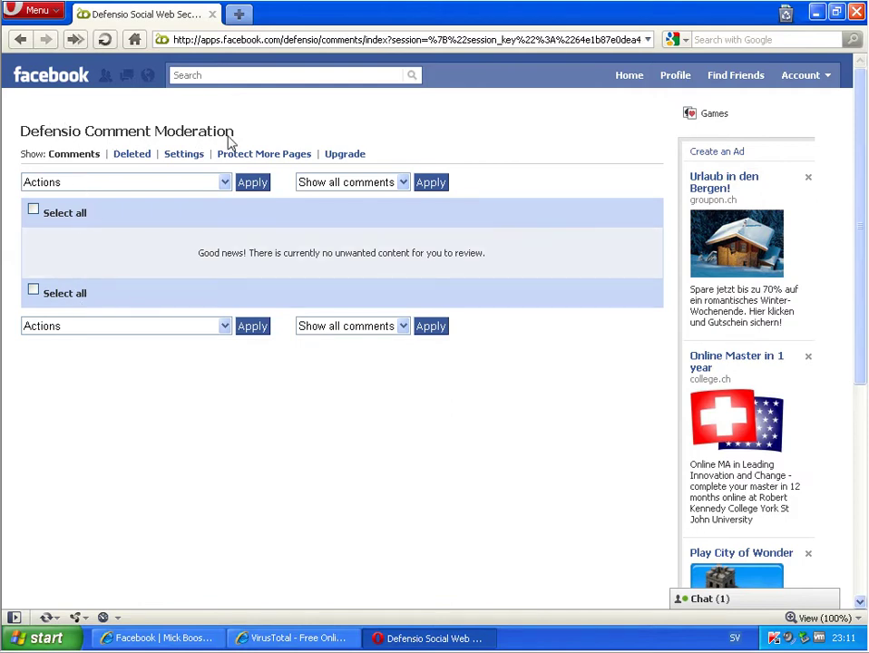
click(36, 75)
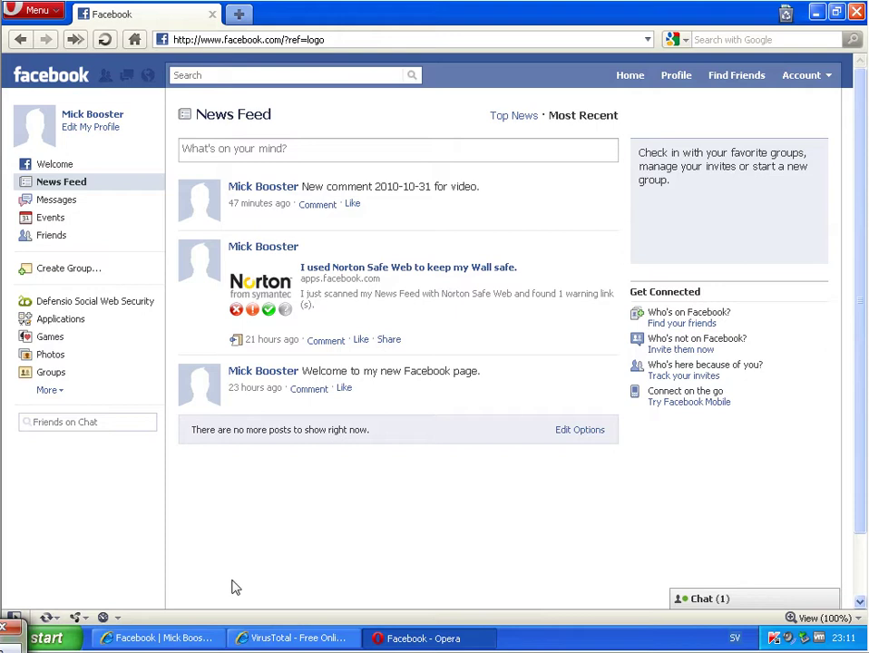
Step: Switch to the Facebook profile in Internet Explorer, look over its Wall and open the post box for writing
click(161, 638)
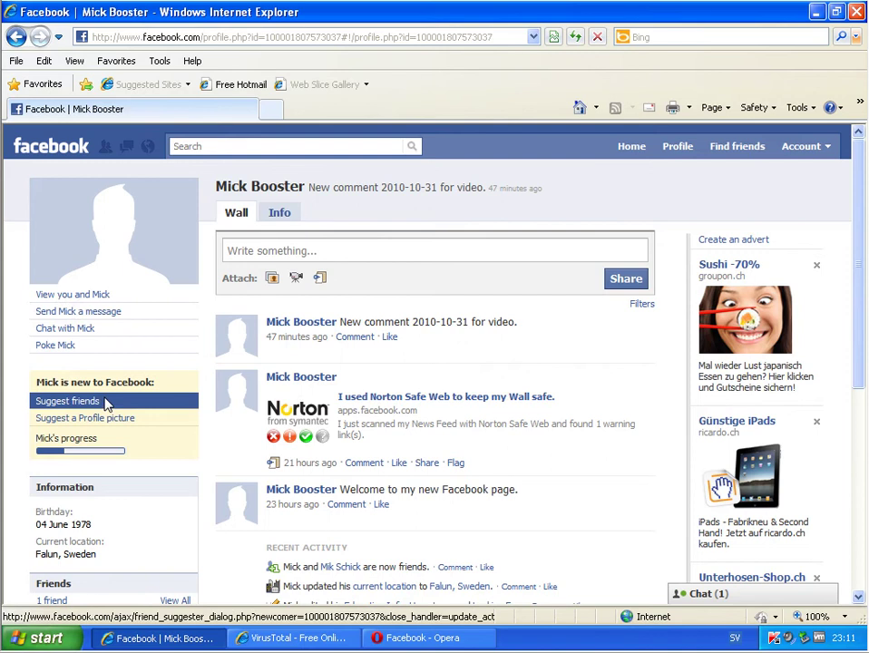
scroll(514, 398, down, 3)
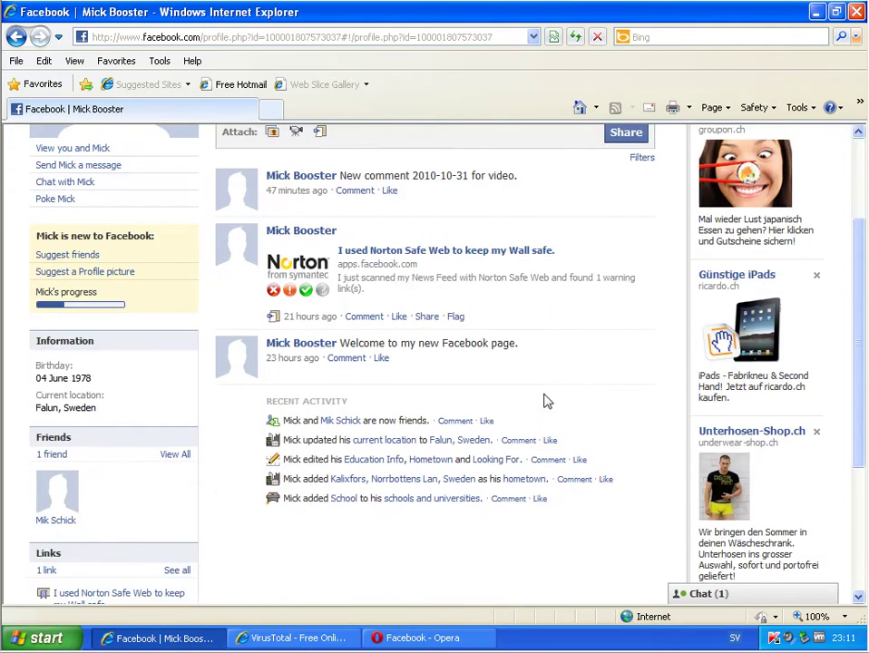
scroll(544, 400, down, 2)
scroll(545, 400, up, 5)
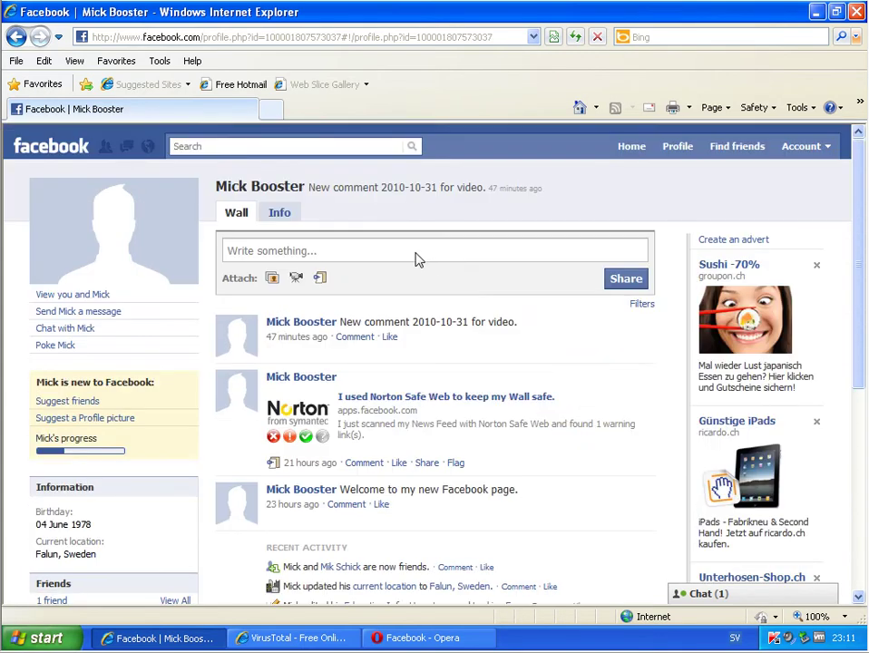
click(418, 259)
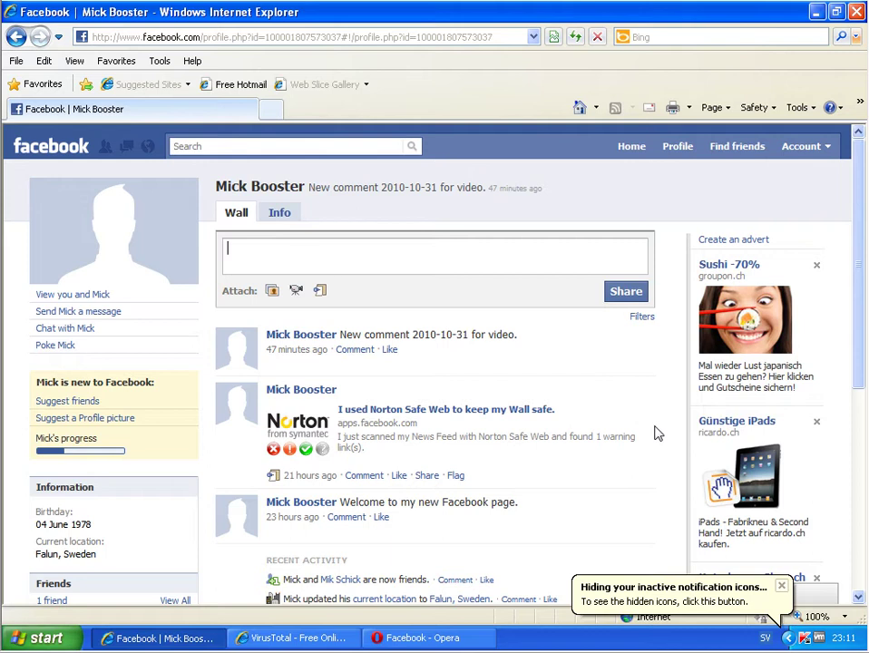
click(781, 587)
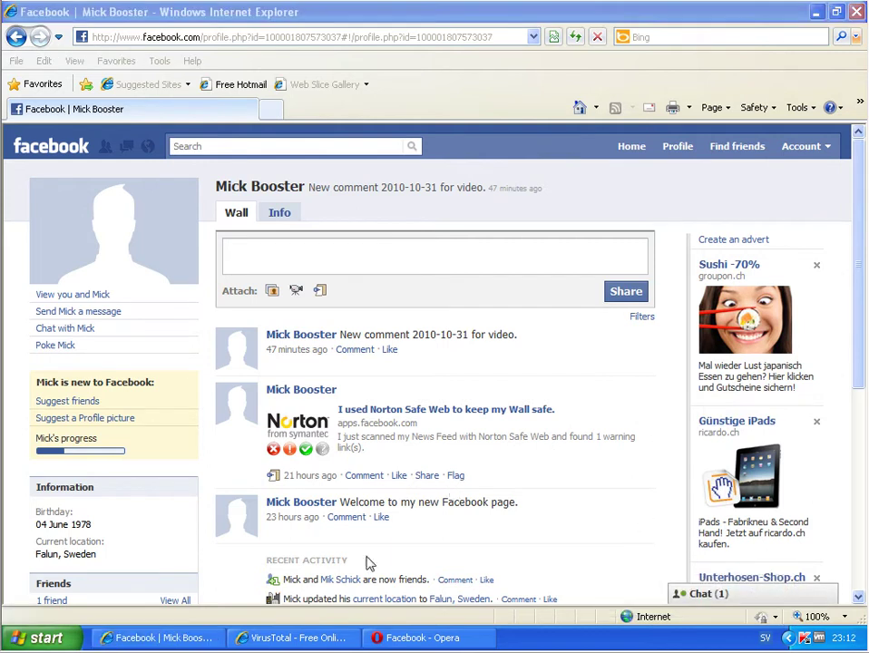
click(362, 254)
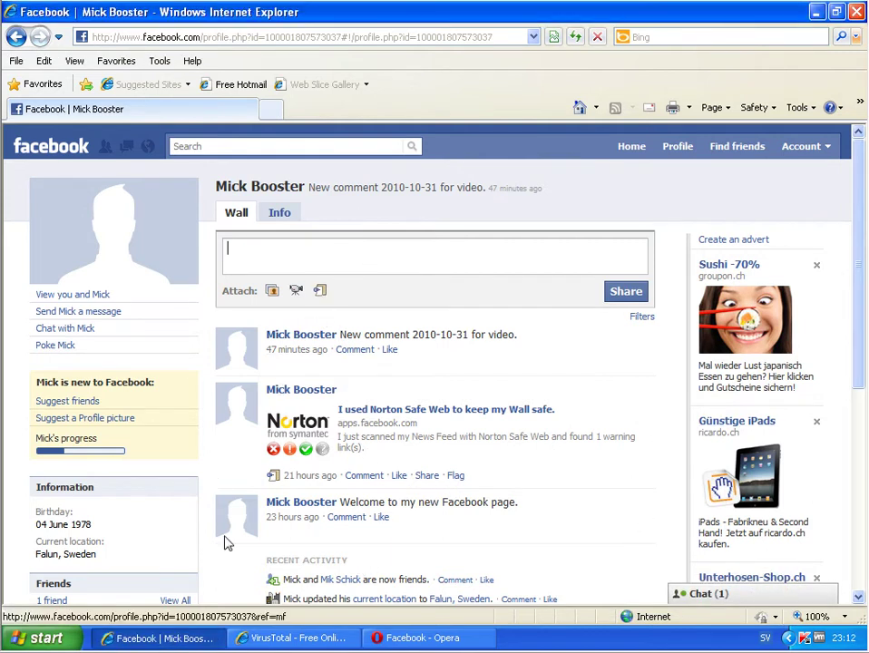
Step: Switch to the VirusTotal report for yourbot.exe and examine its detection rate and the individual antivirus results
click(298, 638)
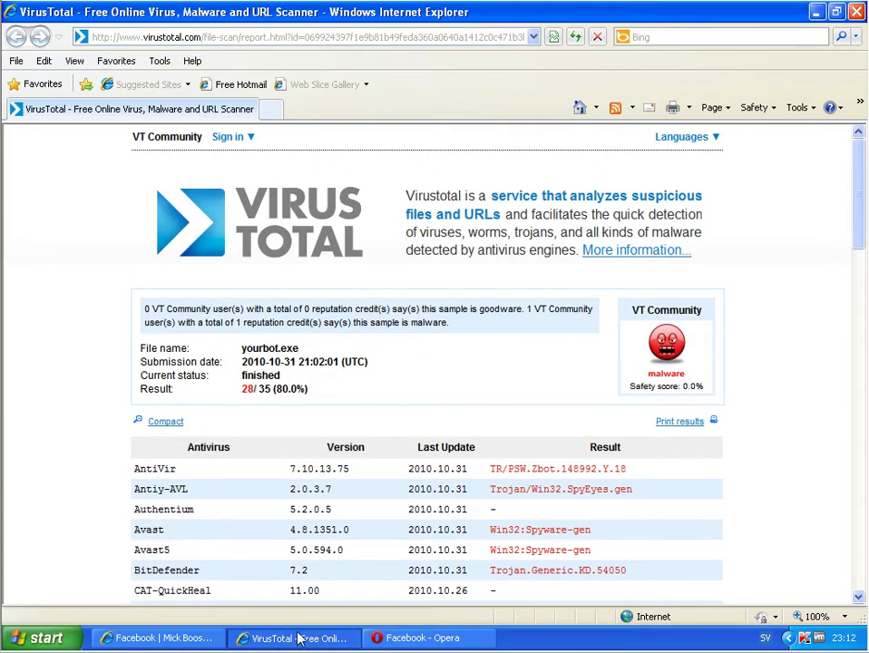
scroll(445, 399, down, 3)
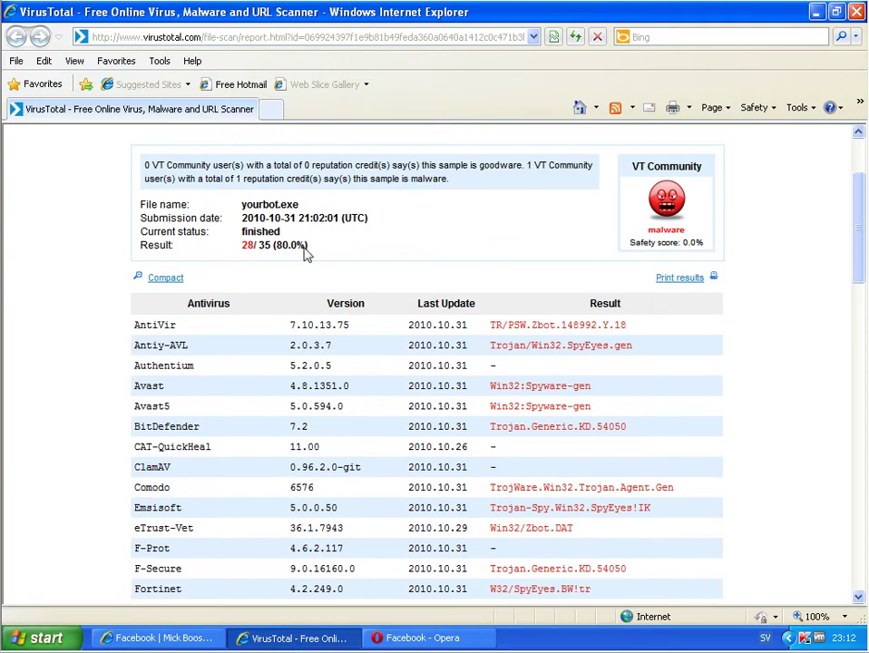
drag(276, 249, 308, 248)
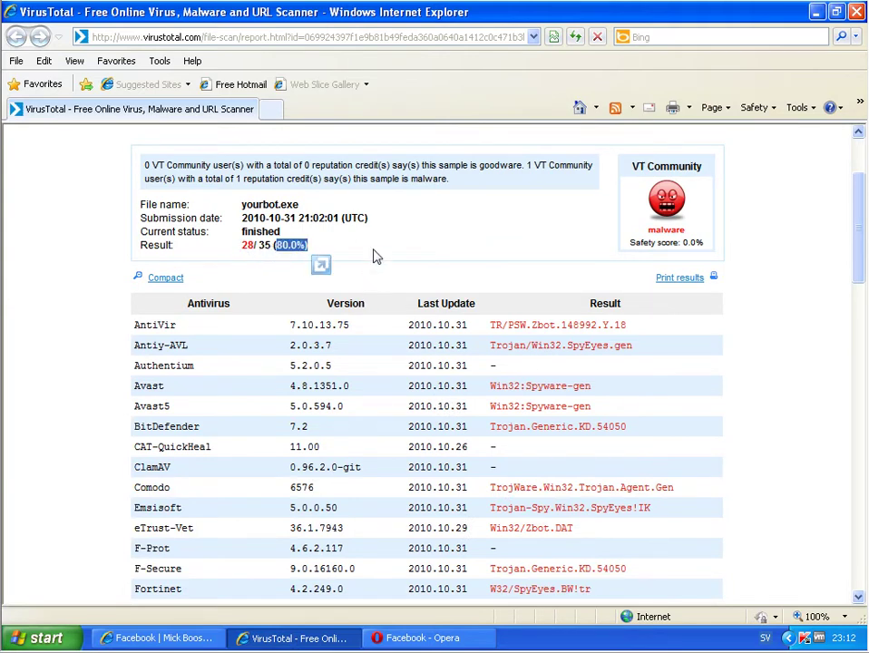
click(376, 257)
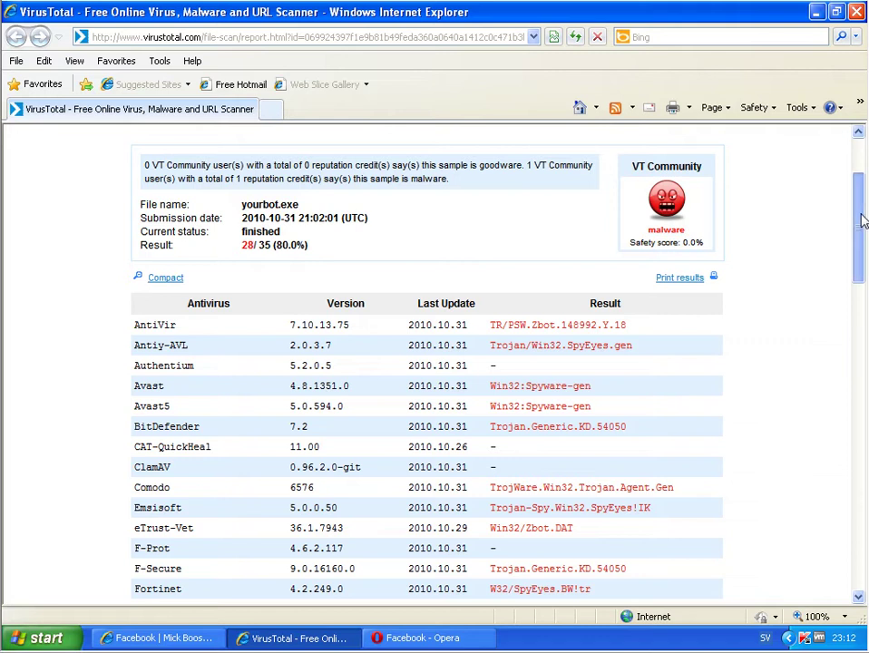
drag(858, 221, 859, 270)
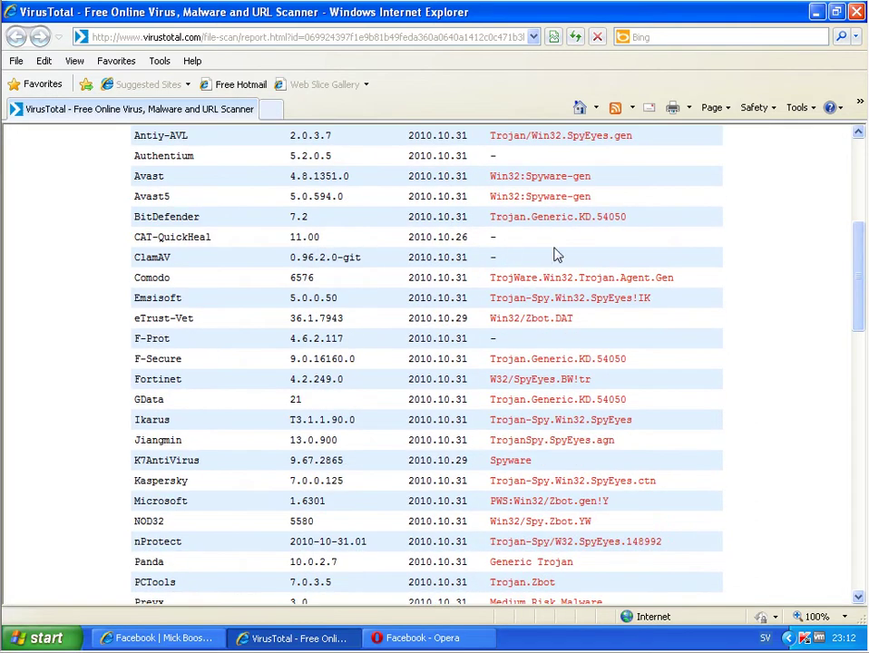
scroll(331, 329, down, 3)
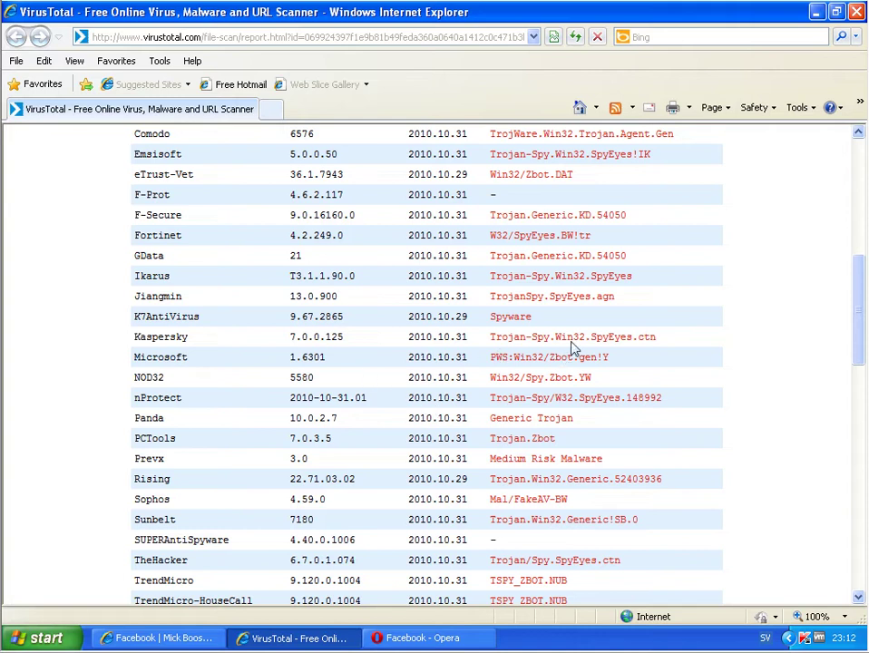
scroll(487, 447, down, 2)
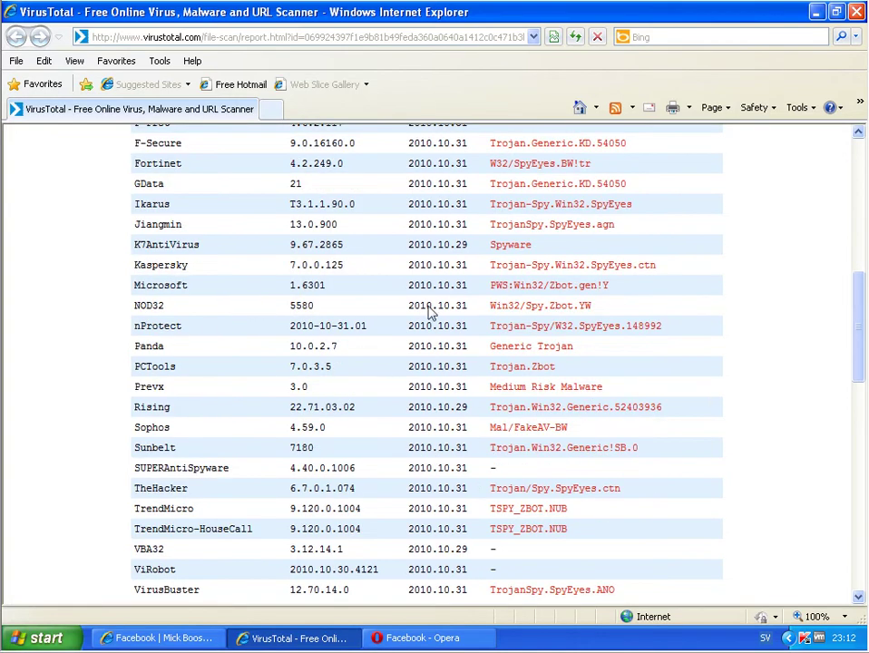
scroll(266, 310, down, 3)
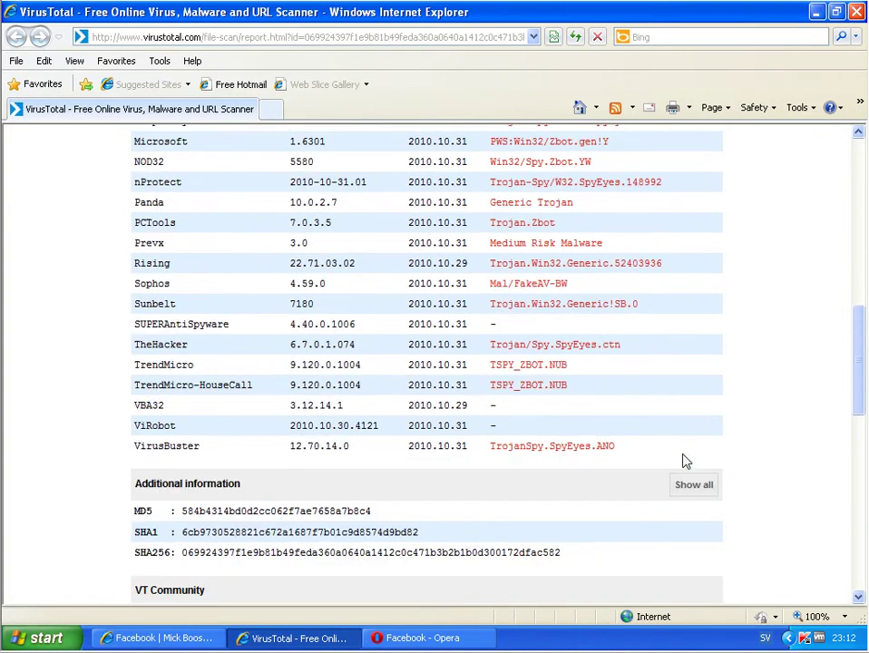
scroll(684, 461, up, 15)
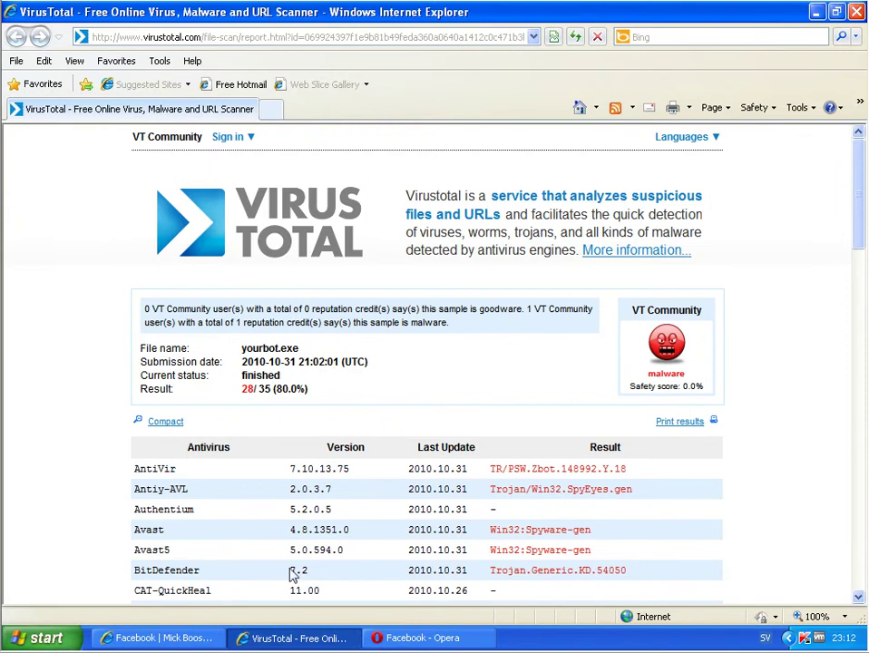
Step: In a new Internet Explorer tab beside the Facebook profile, open schastlivieiveselierebyta0001.com/xed/yourbot.exe, disregarding the unsafe-website warning
click(157, 638)
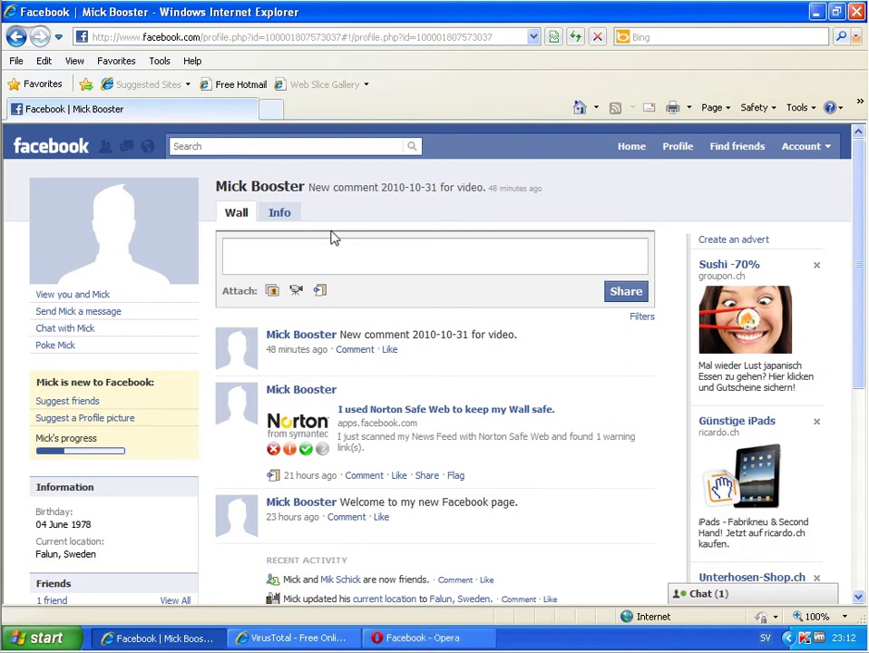
click(235, 250)
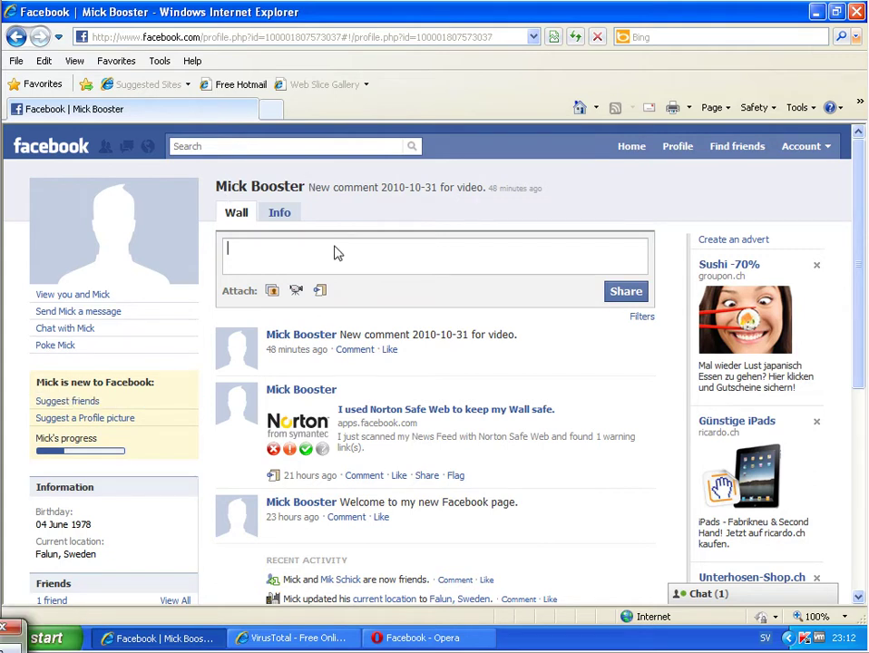
click(277, 112)
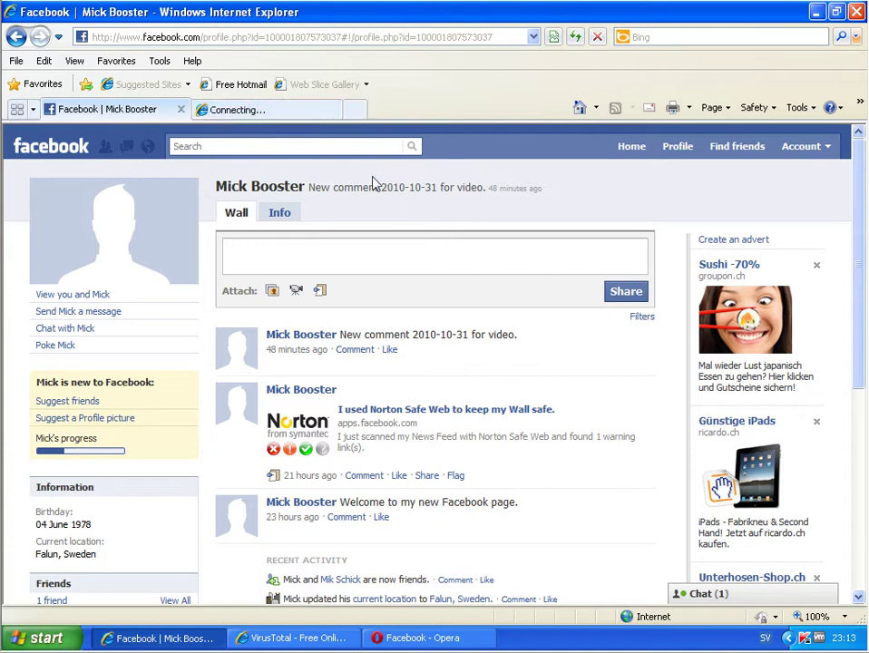
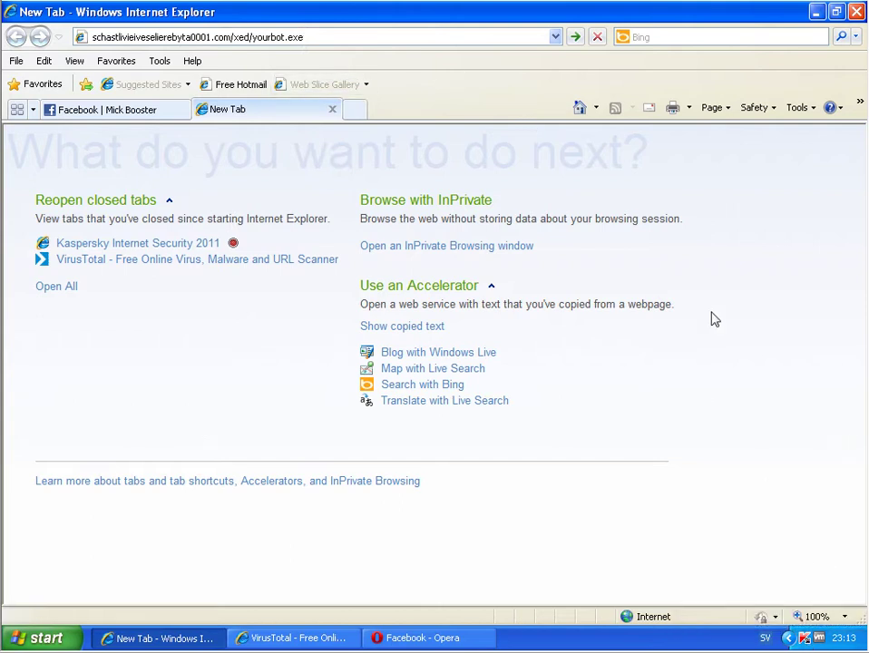
key(Return)
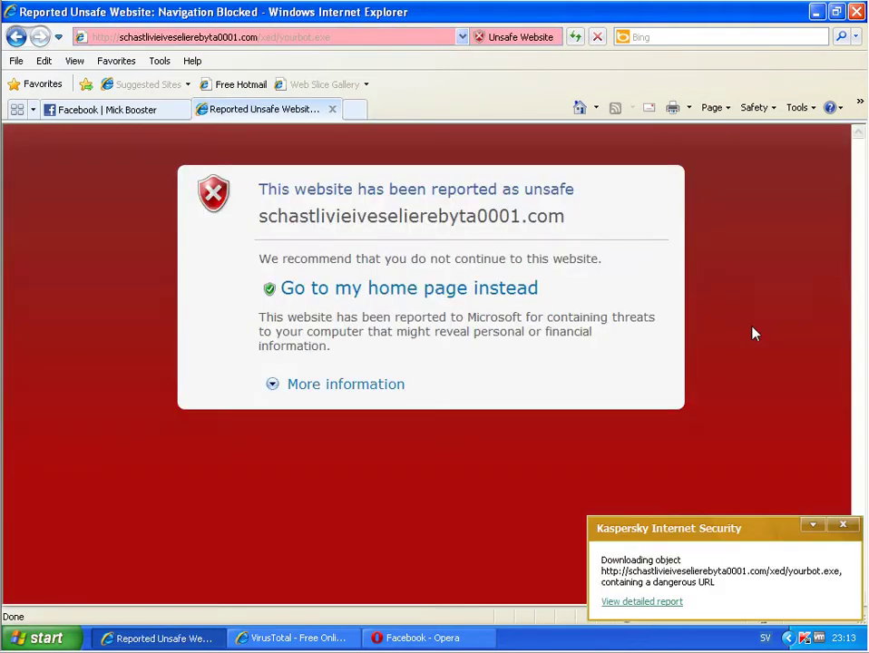
click(353, 385)
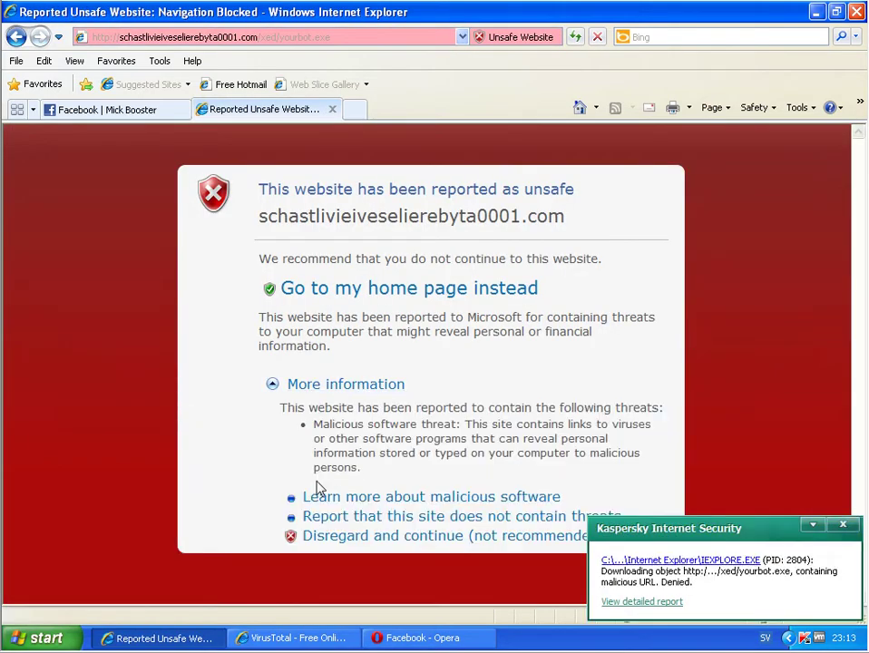
click(316, 538)
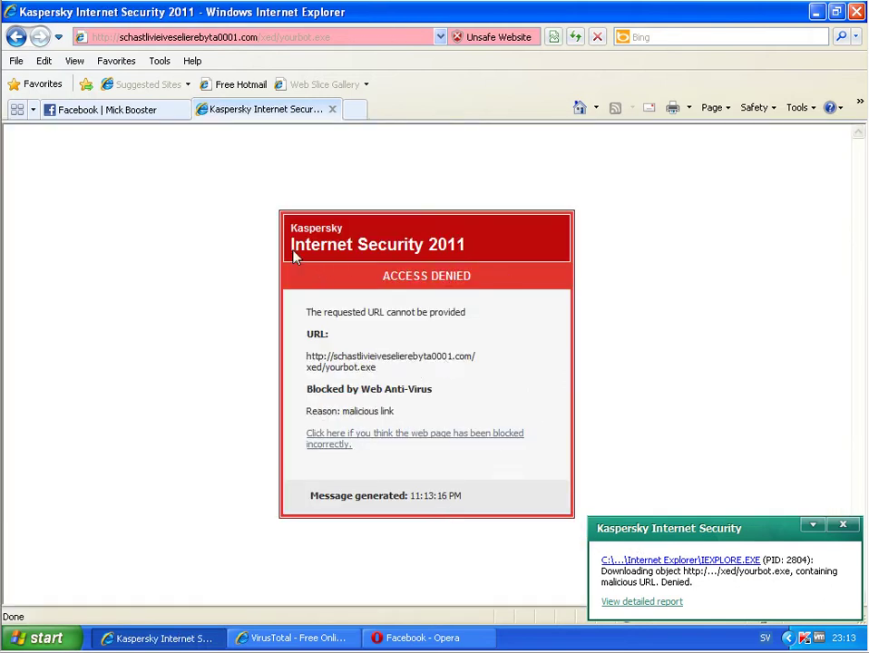
Step: Copy the address of the yourbot.exe page and close its tab to return to the Facebook profile
click(252, 39)
right_click(254, 43)
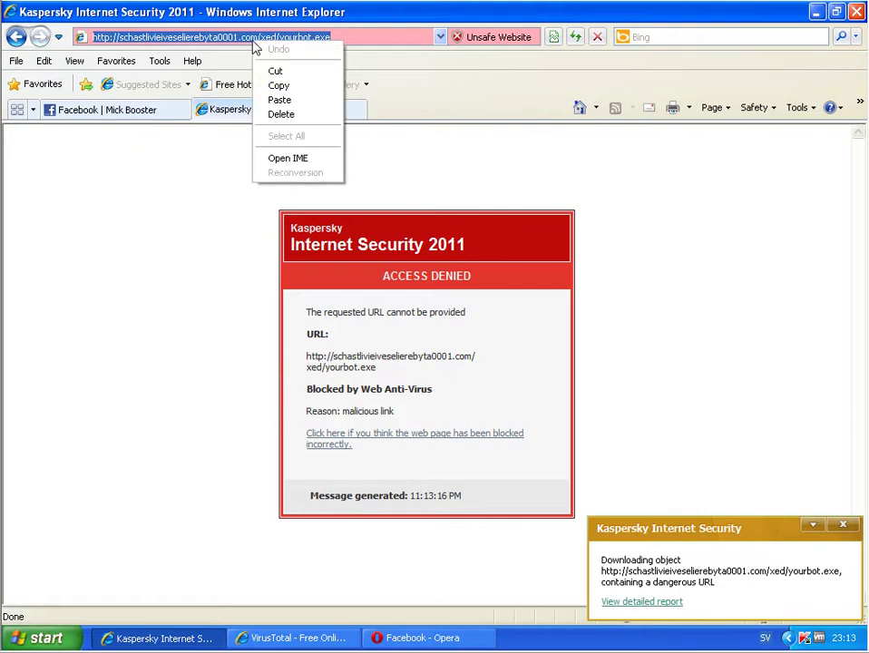
click(299, 87)
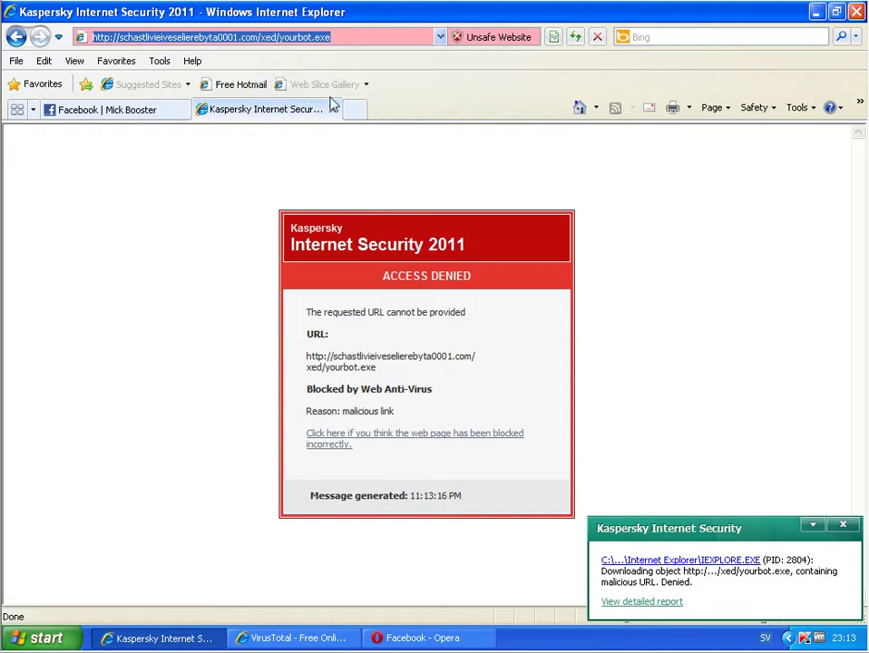
click(334, 109)
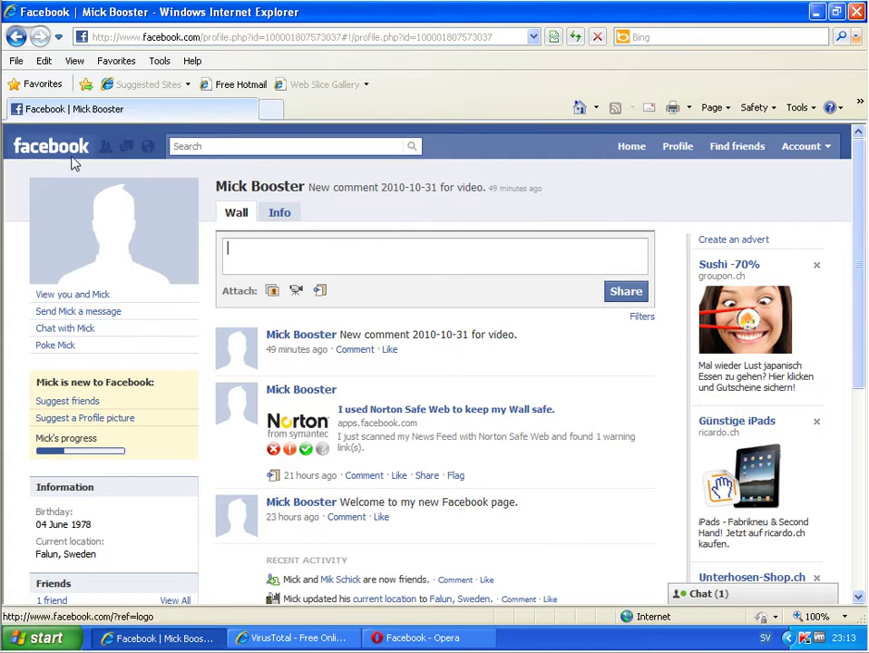
Step: Post a greeting to the profile owner with "check this funny link about you." and the copied yourbot.exe link on the Wall in Internet Explorer
click(413, 637)
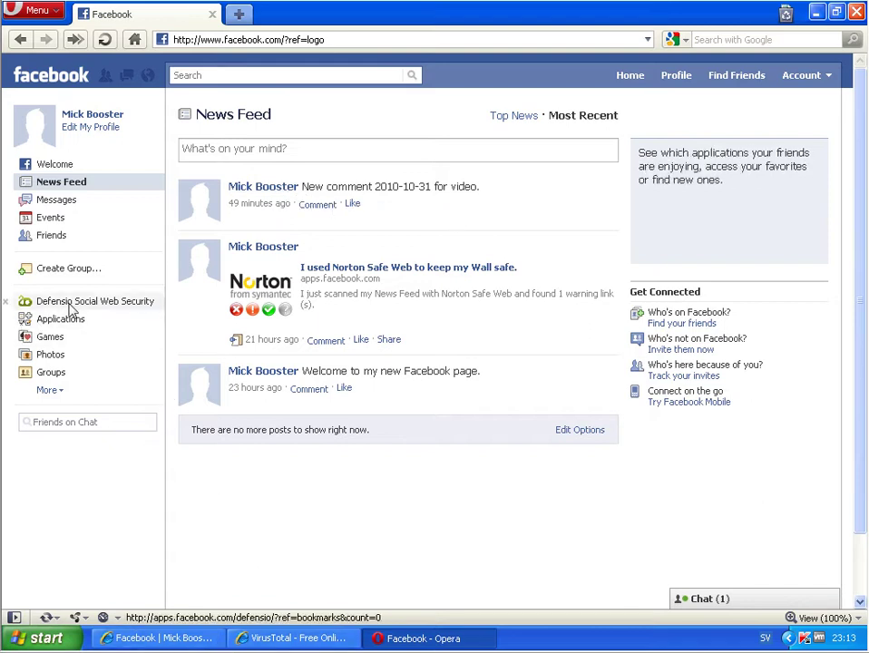
click(186, 640)
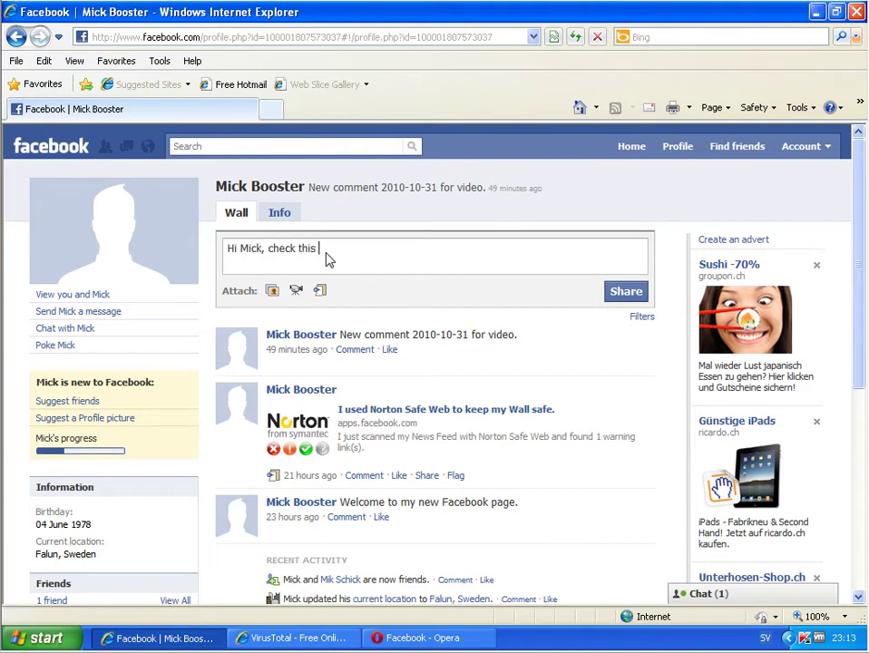
text(funny link abo)
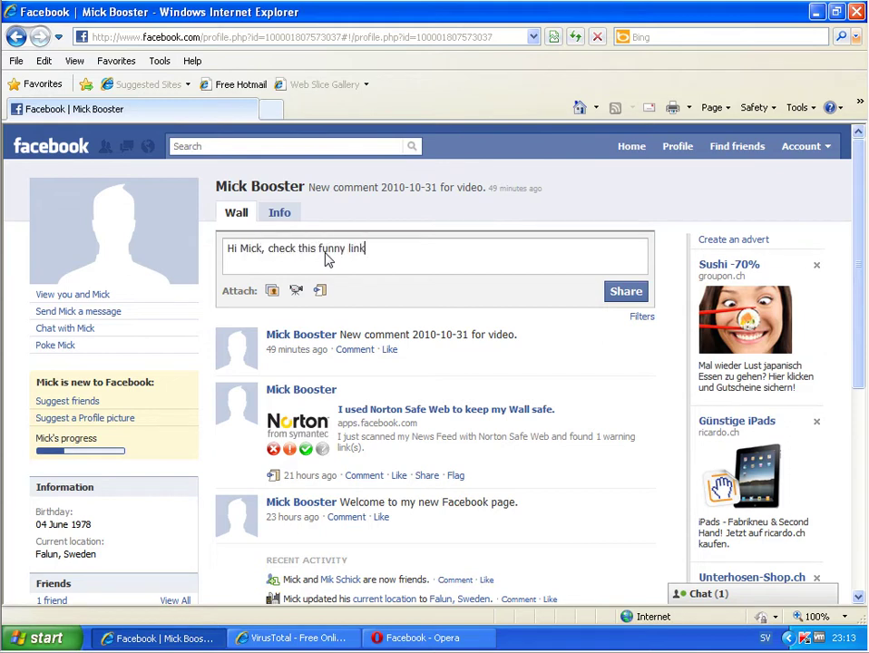
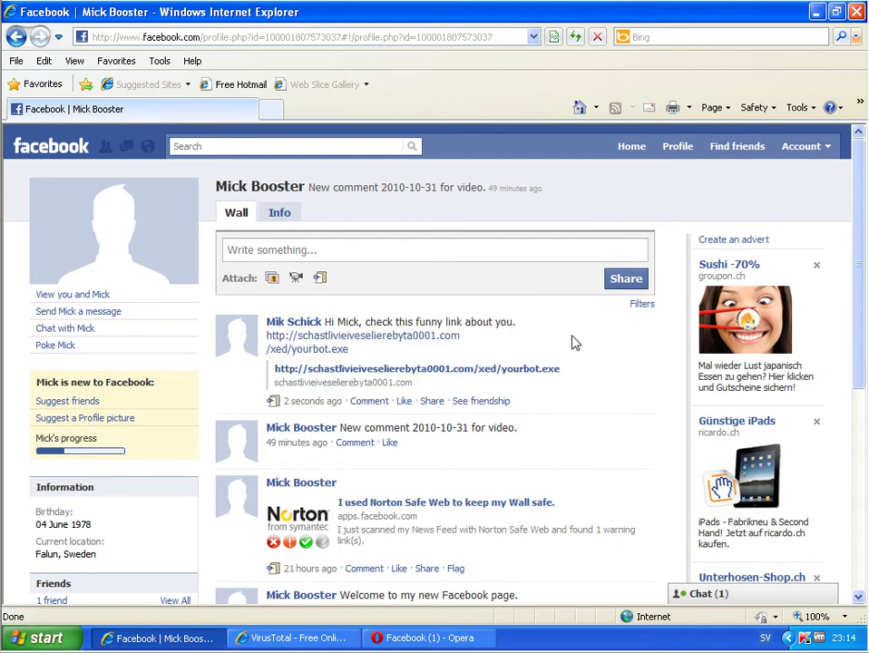
Step: Switch to Facebook in Opera and open the newest notification to view the link shared on the Wall
click(403, 638)
click(148, 74)
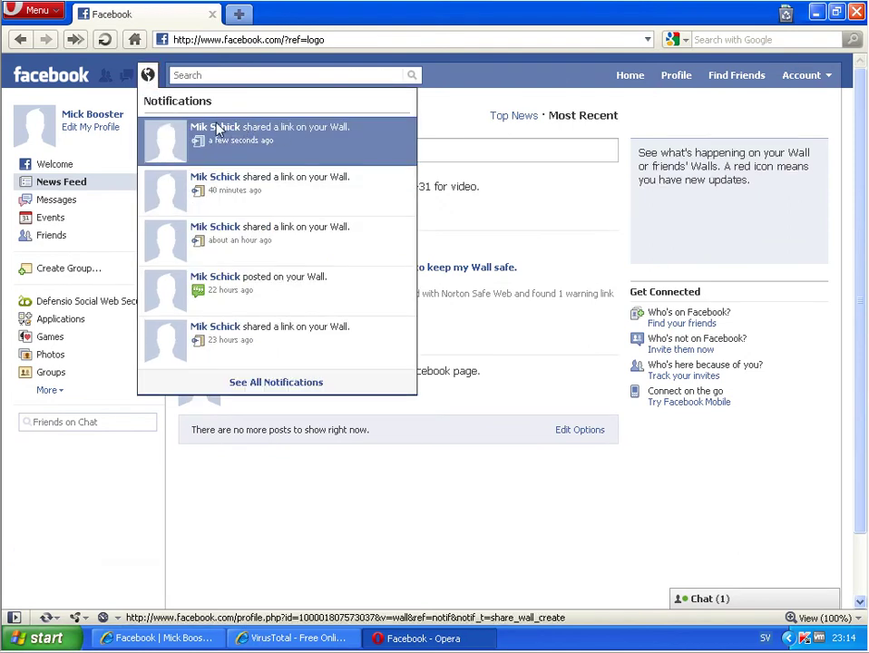
click(309, 133)
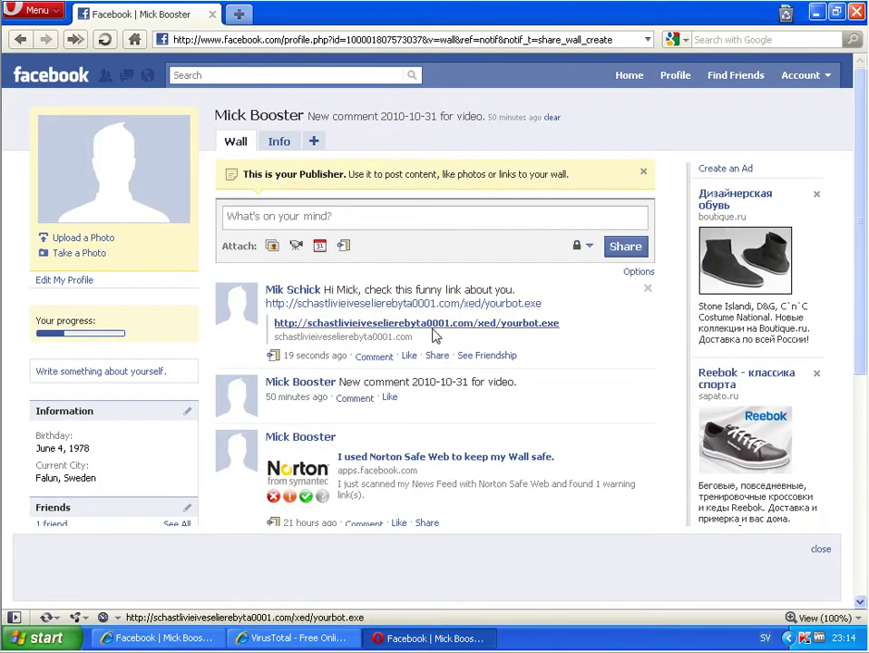
Step: Return to the News Feed, try the posted yourbot.exe link and close the tab it opens
click(19, 70)
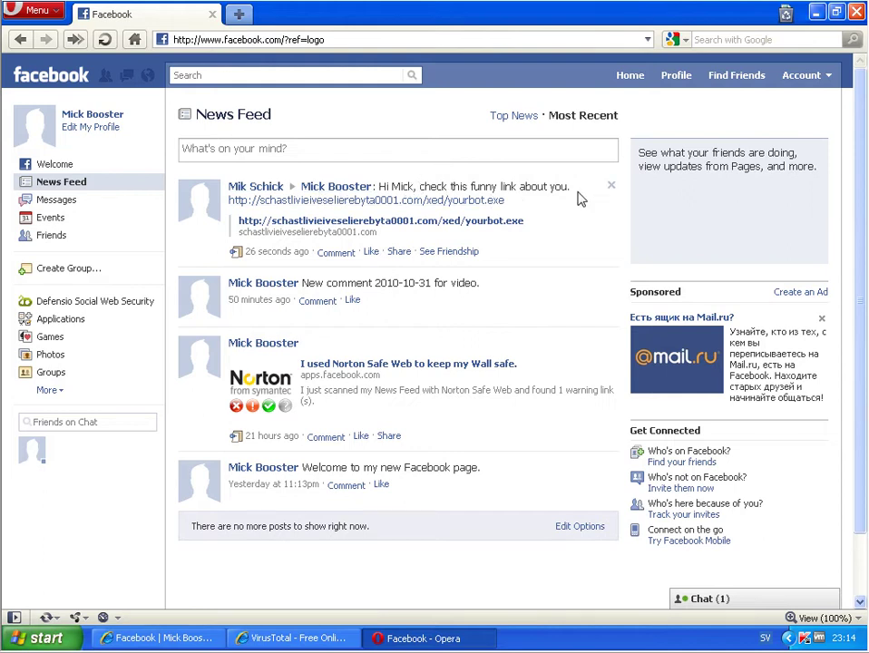
click(443, 200)
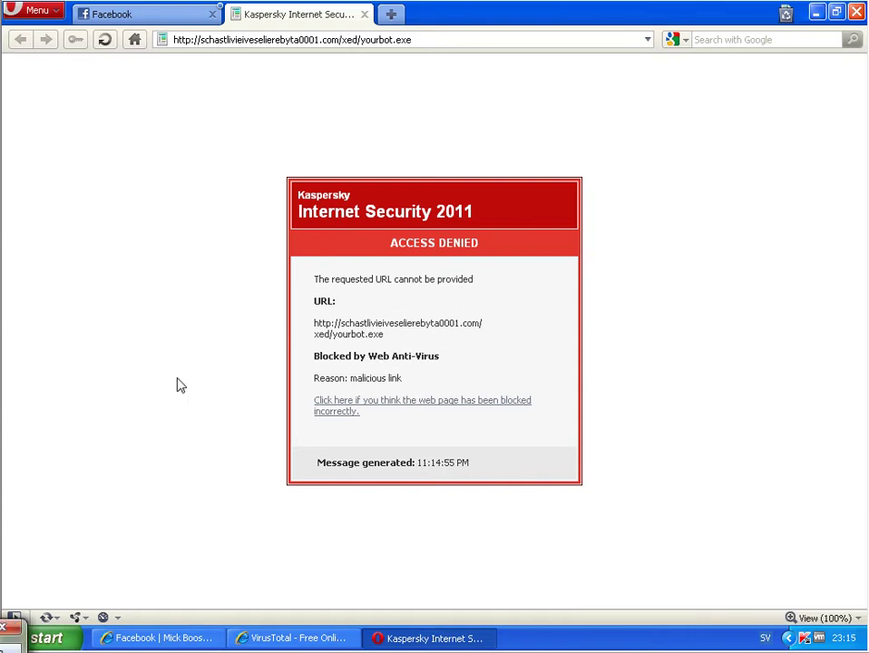
click(363, 14)
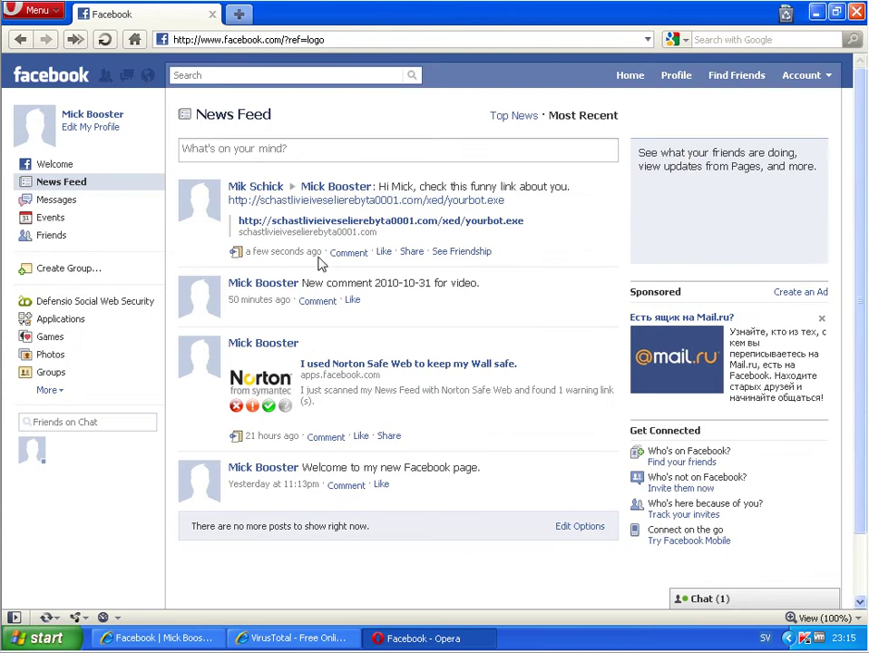
Step: Open Defensio Social Web Security and check its comment moderation and deleted comments lists, declining mouse gestures
click(132, 310)
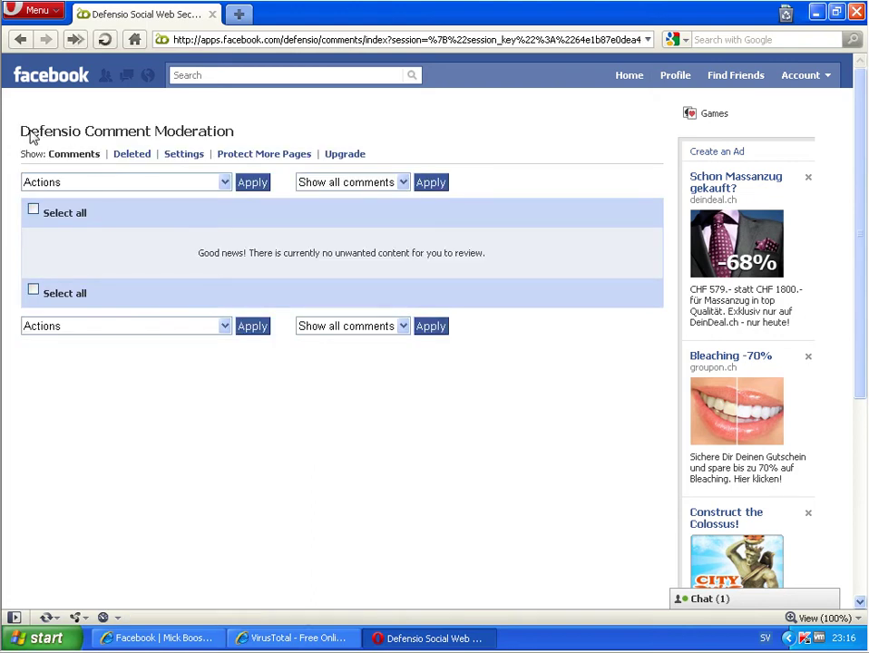
drag(22, 136, 235, 139)
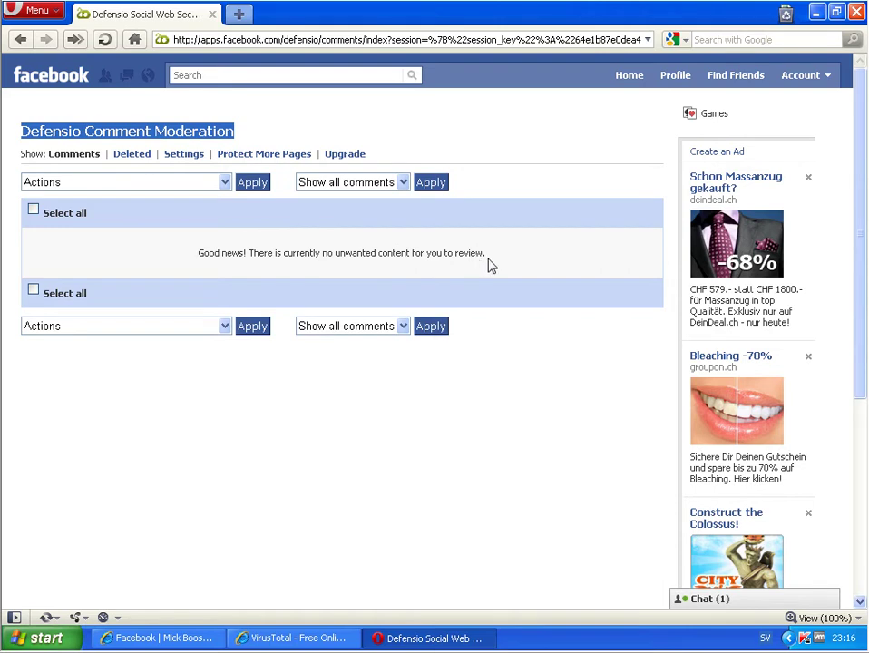
click(131, 153)
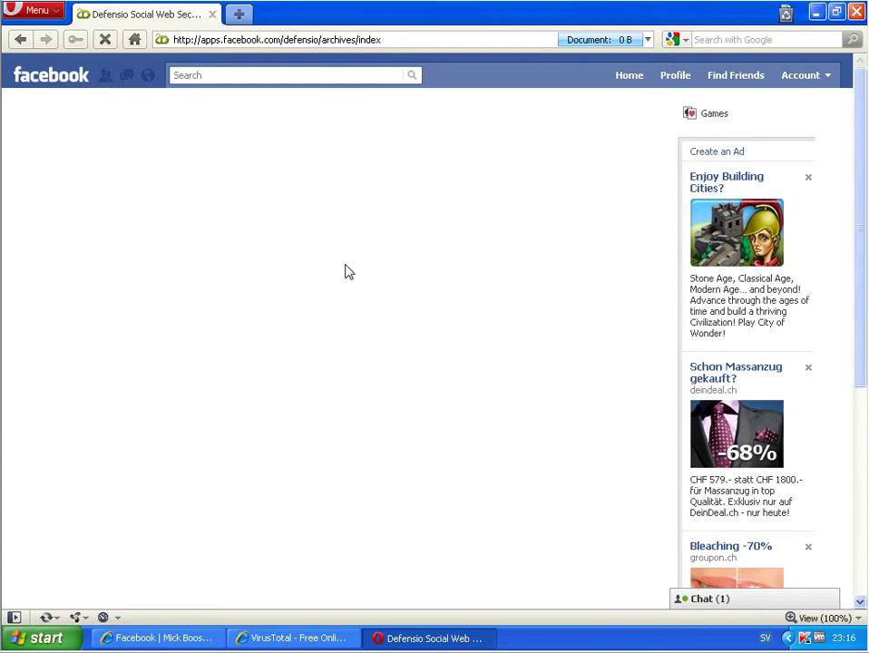
right_click(347, 272)
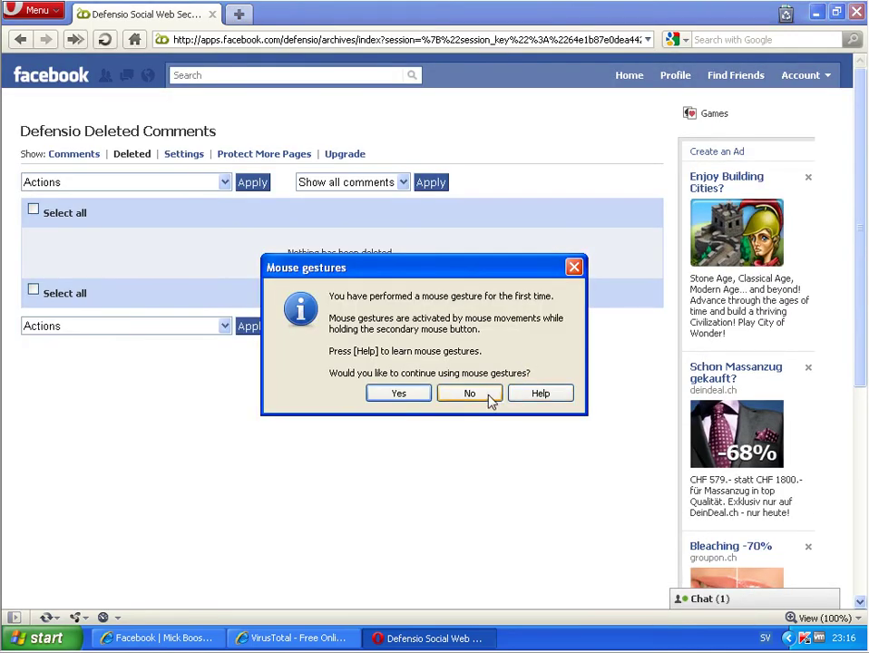
click(469, 394)
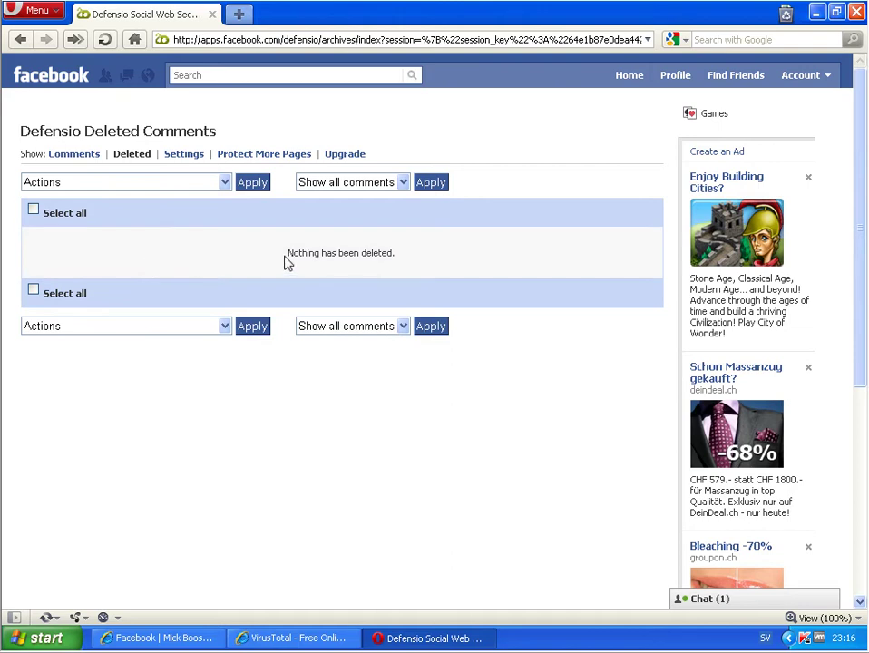
drag(284, 262, 443, 264)
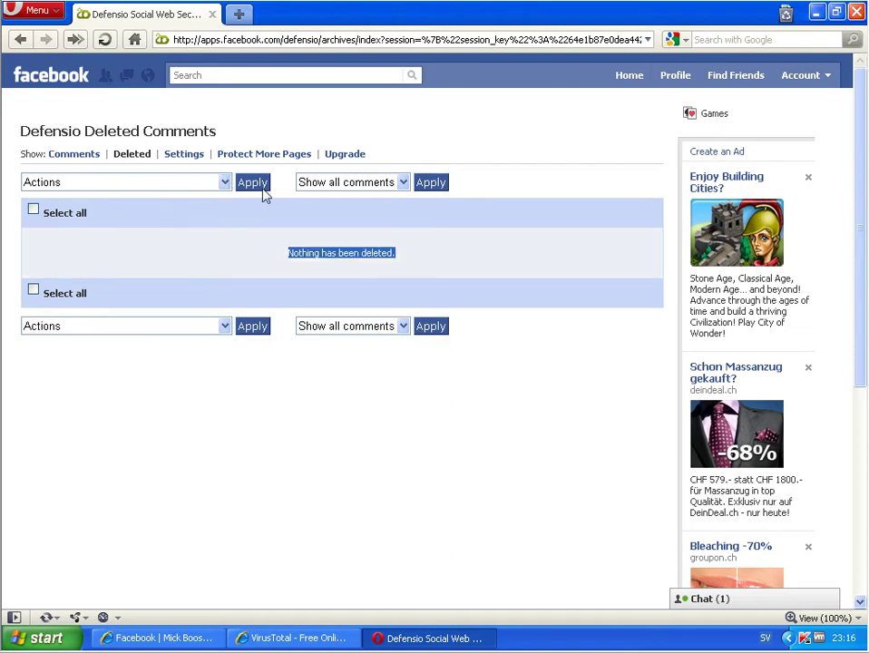
Step: Look at the actions for deleted comments, then recheck Defensio's comment moderation list and its deleted comments
click(172, 183)
click(173, 184)
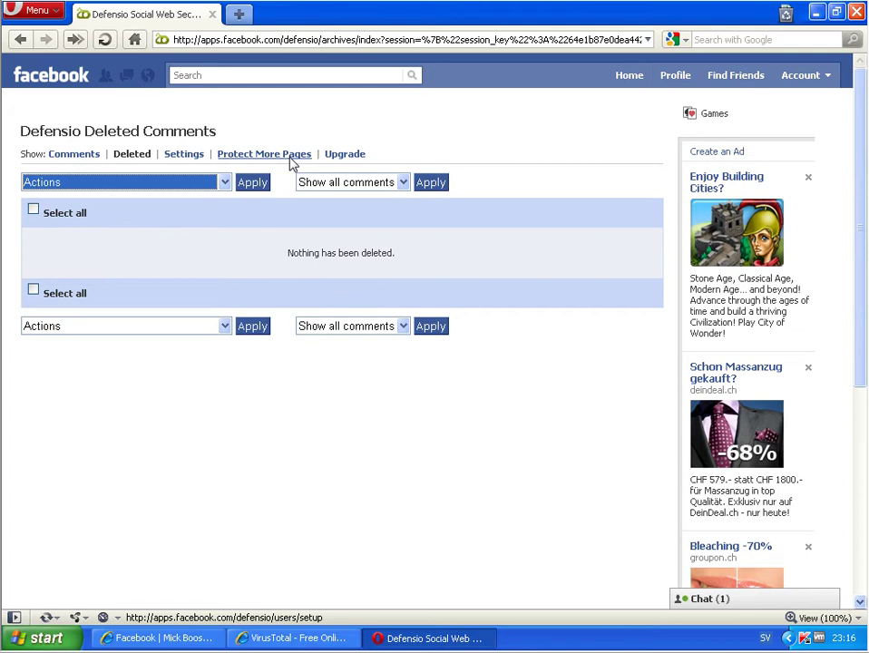
click(82, 156)
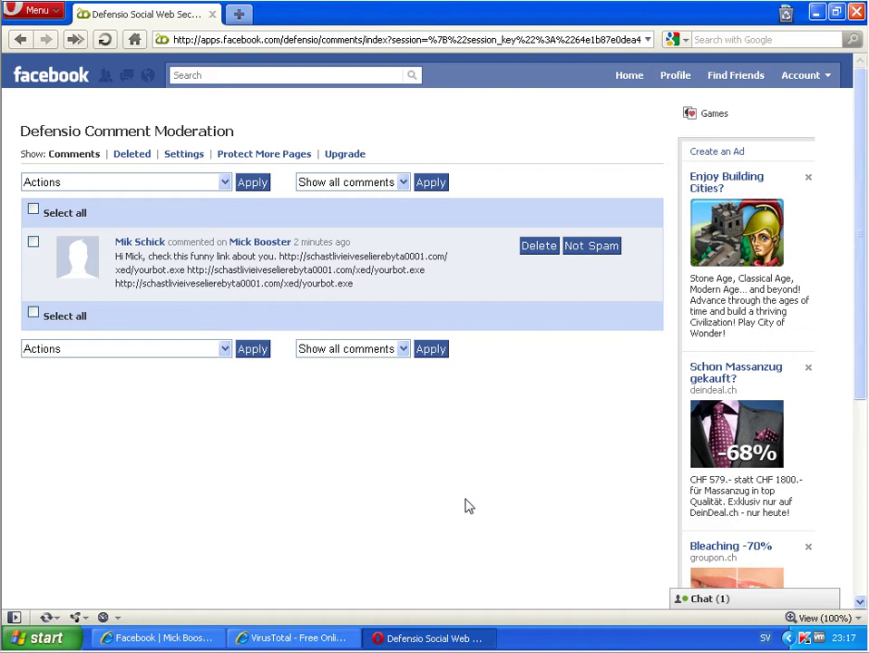
click(129, 154)
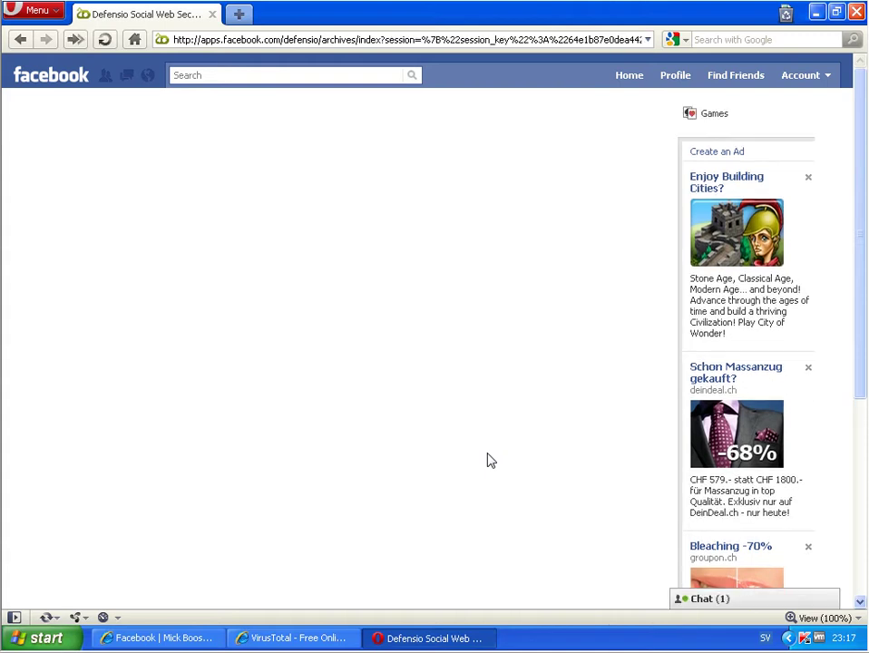
Step: Retry the yourbot.exe link from the News Feed, close its tab and reopen Defensio Social Web Security
click(65, 78)
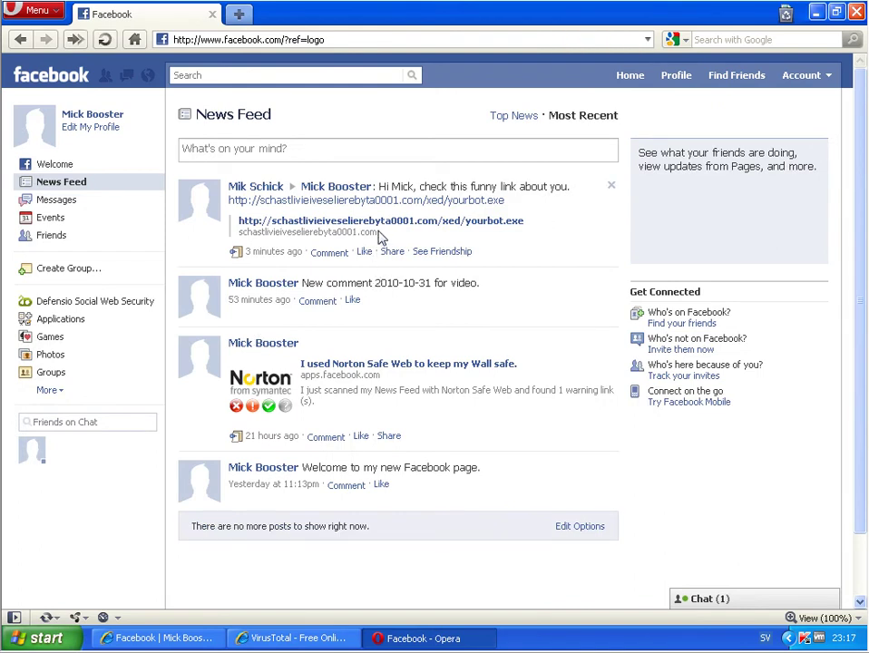
click(399, 201)
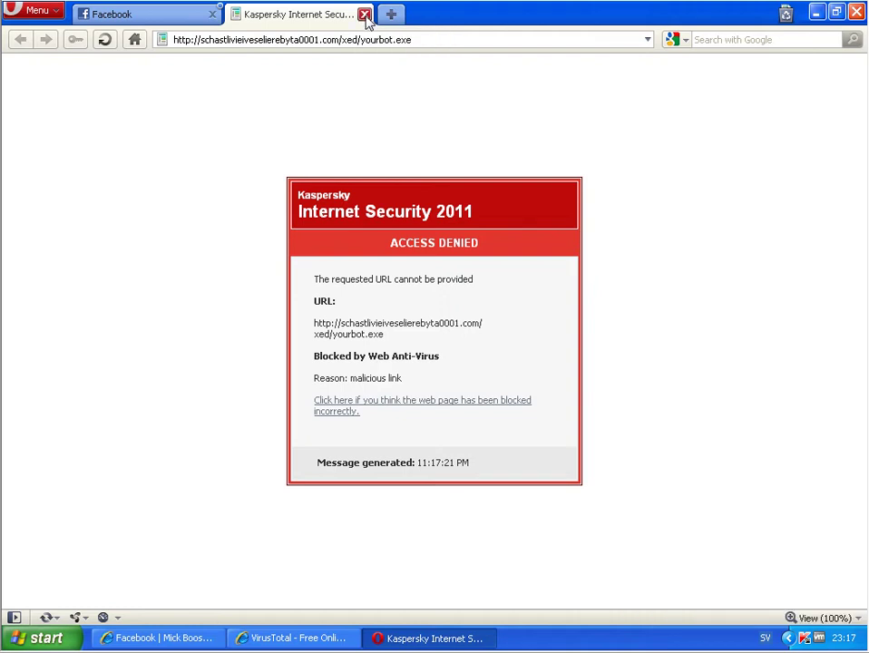
click(365, 16)
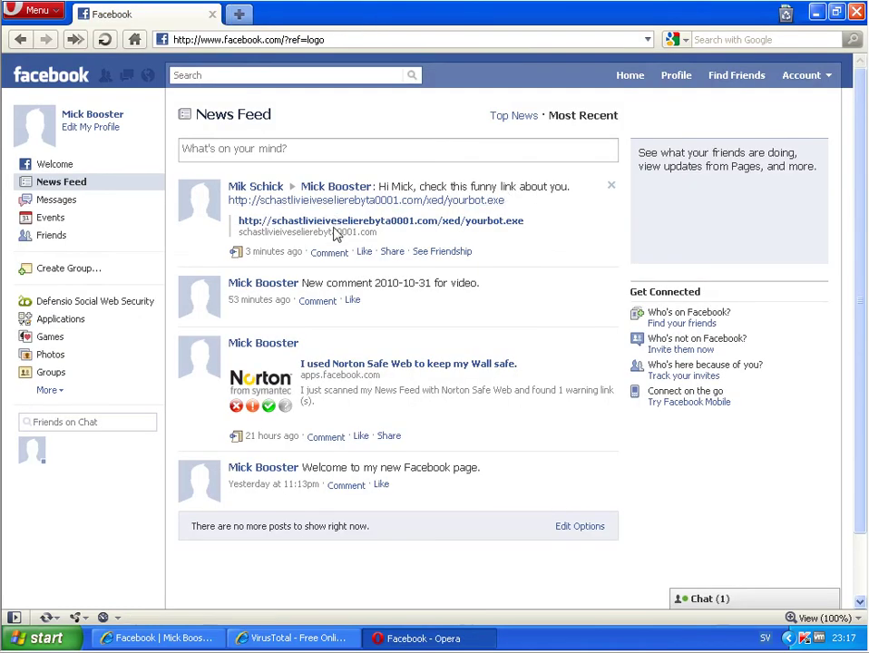
click(87, 302)
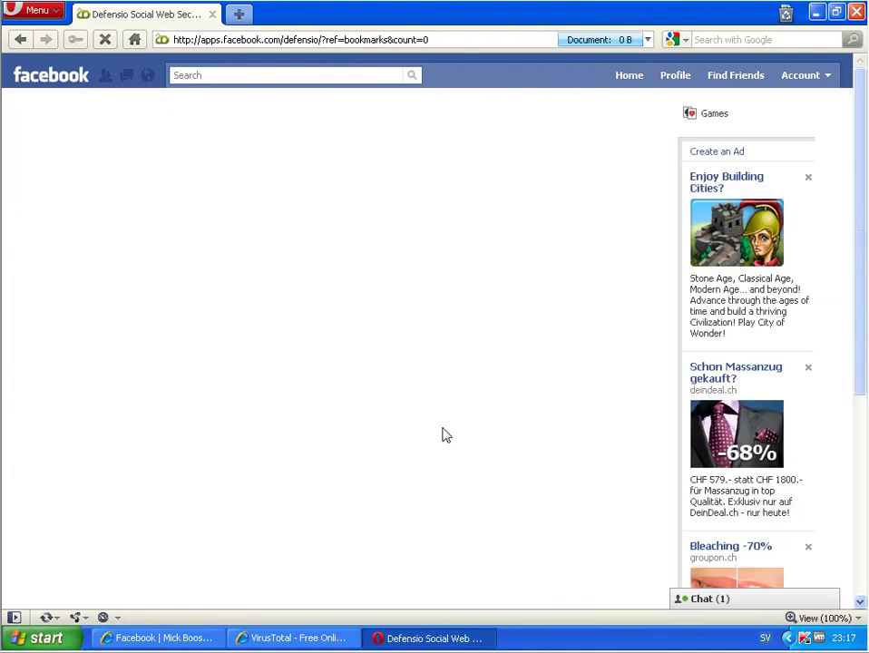
Step: In Internet Explorer, post "Hi, hope your summer was nice. See you next week at the party." on the profile's Wall
click(177, 641)
click(306, 252)
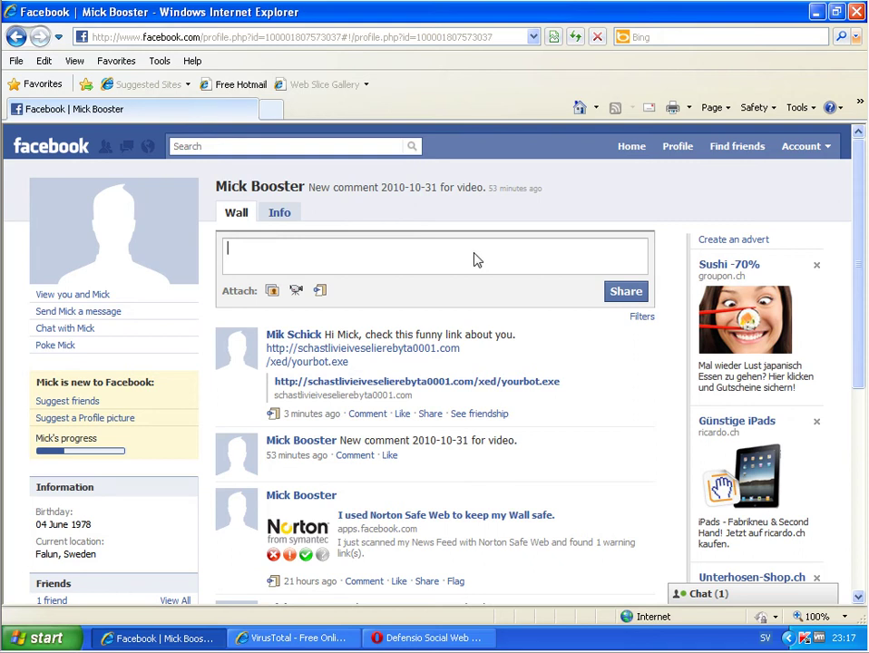
text(Hi, hope you r summer was nice. See)
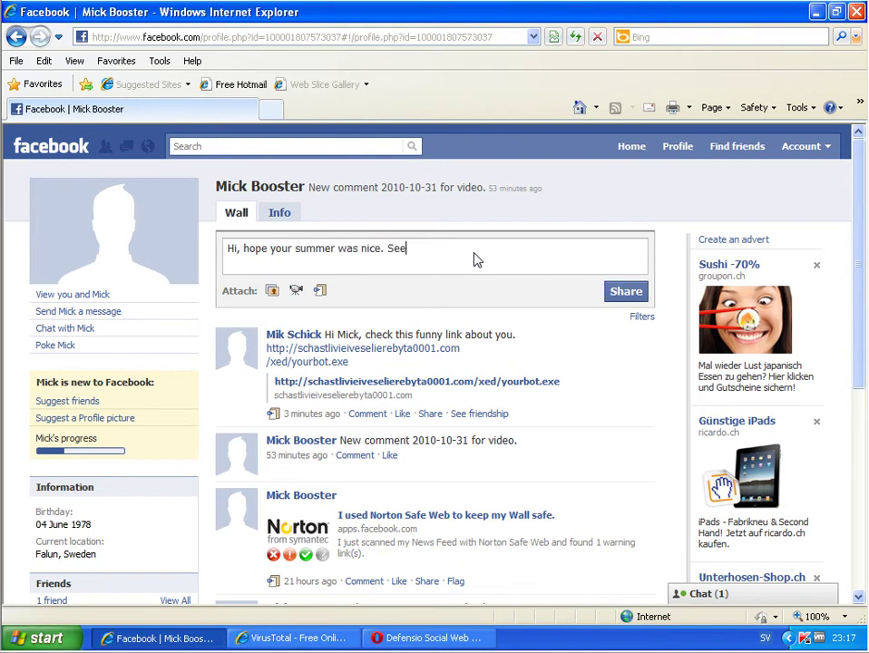
text( you next weekkat the party.)
click(634, 296)
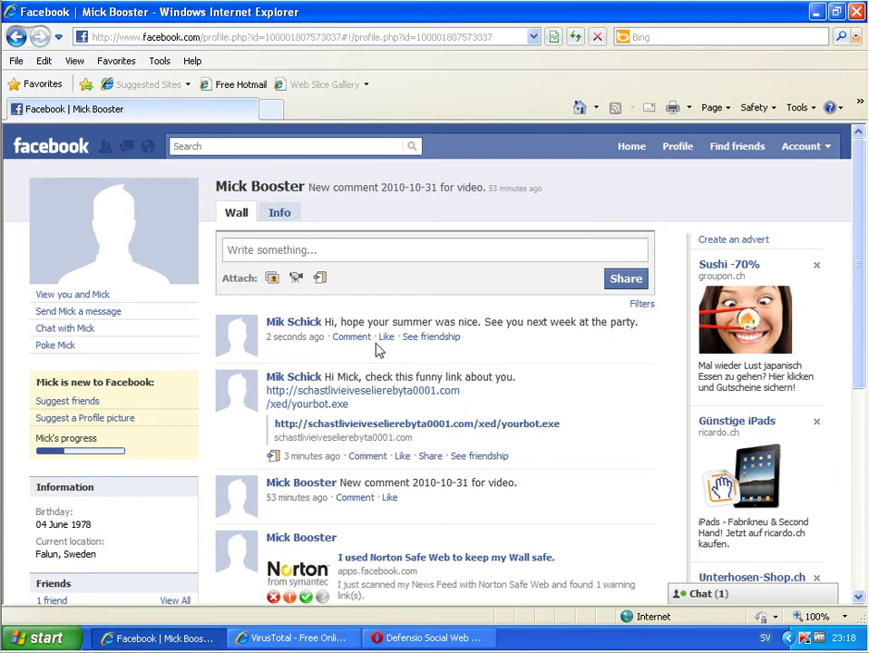
Step: Switch to Opera and open the newest Wall post from the Facebook notifications
click(428, 638)
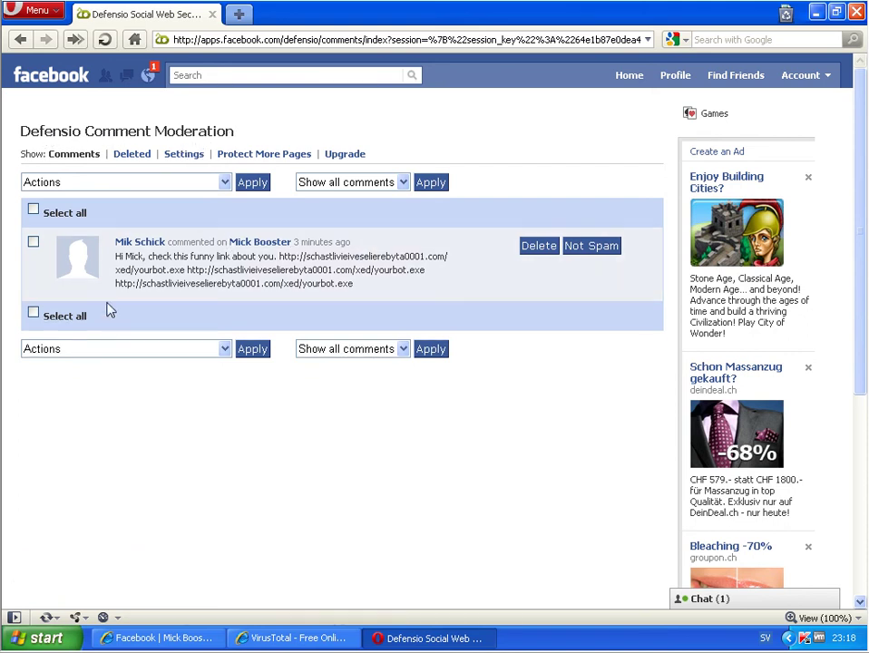
click(157, 80)
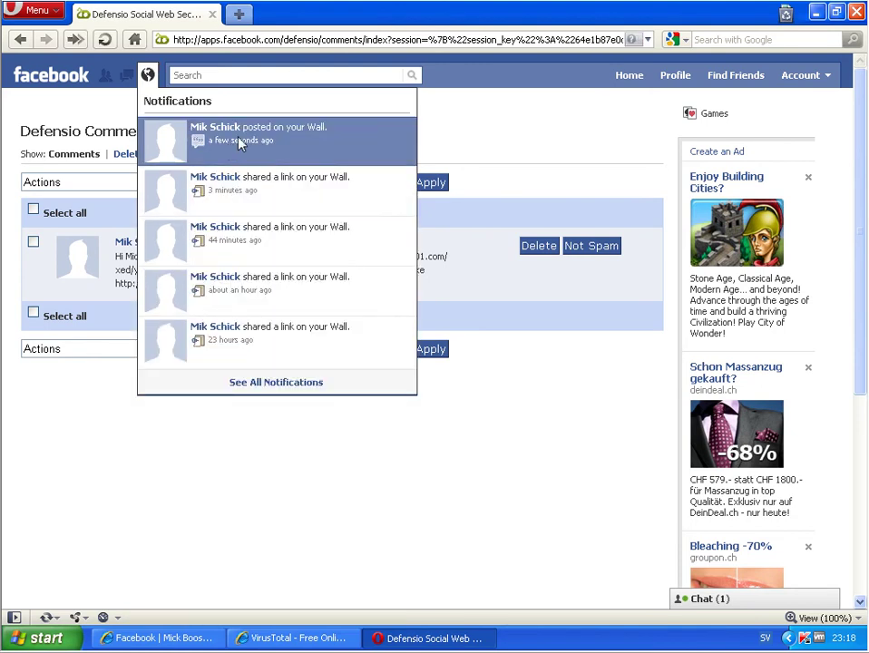
click(283, 148)
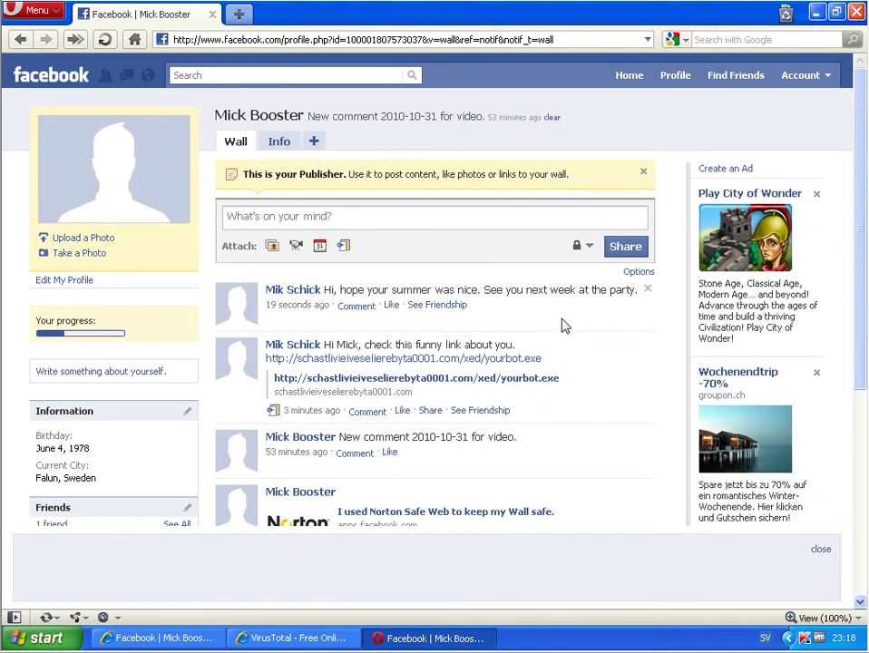
Step: Reopen Defensio Social Web Security from the home page and check its deleted comments and comment moderation lists
click(65, 86)
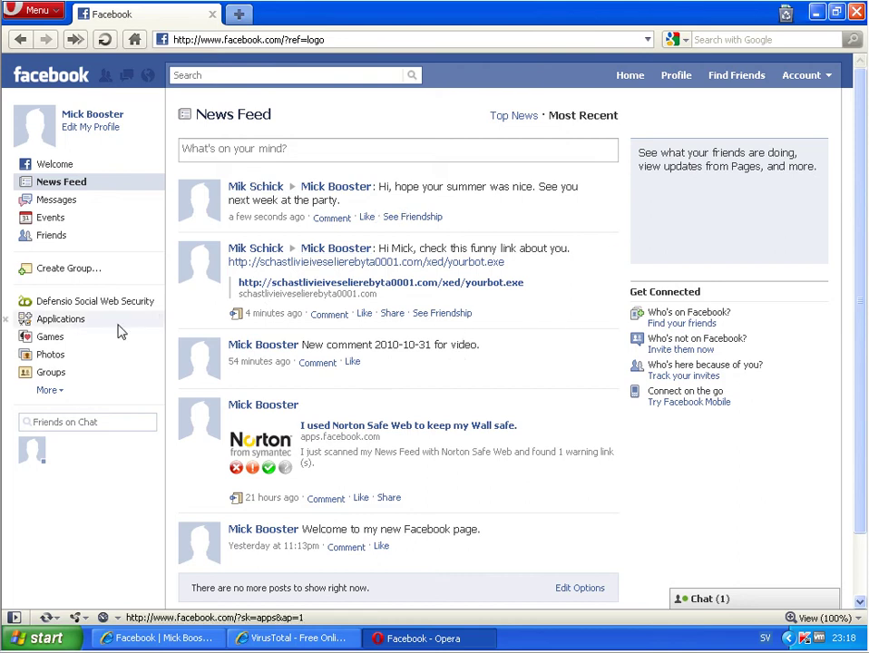
click(76, 303)
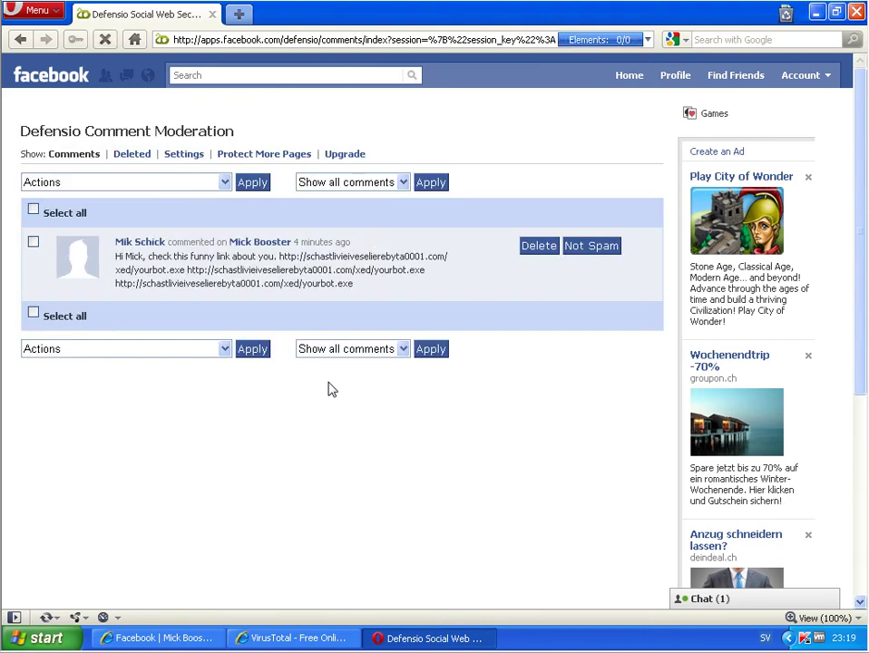
click(131, 154)
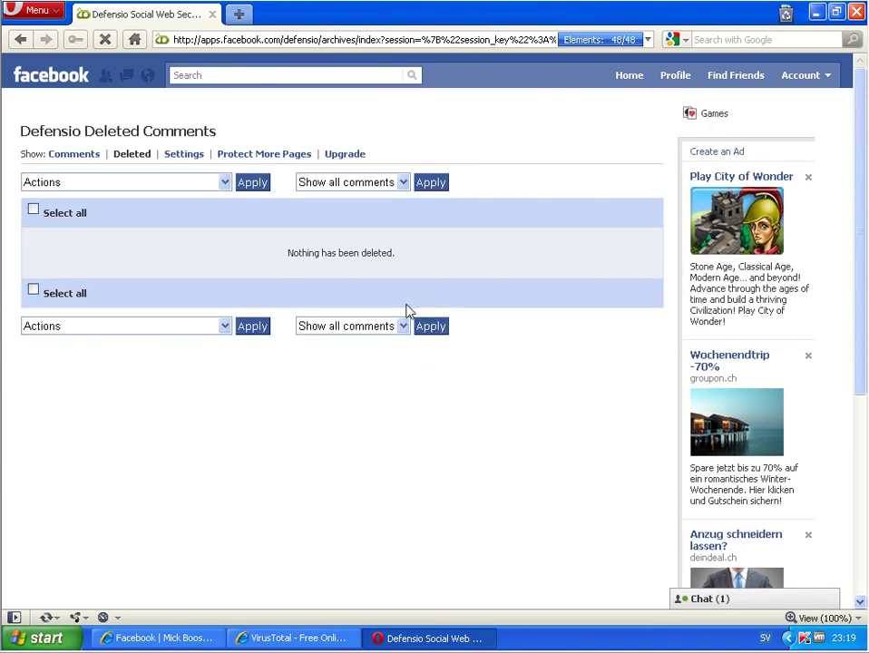
click(78, 155)
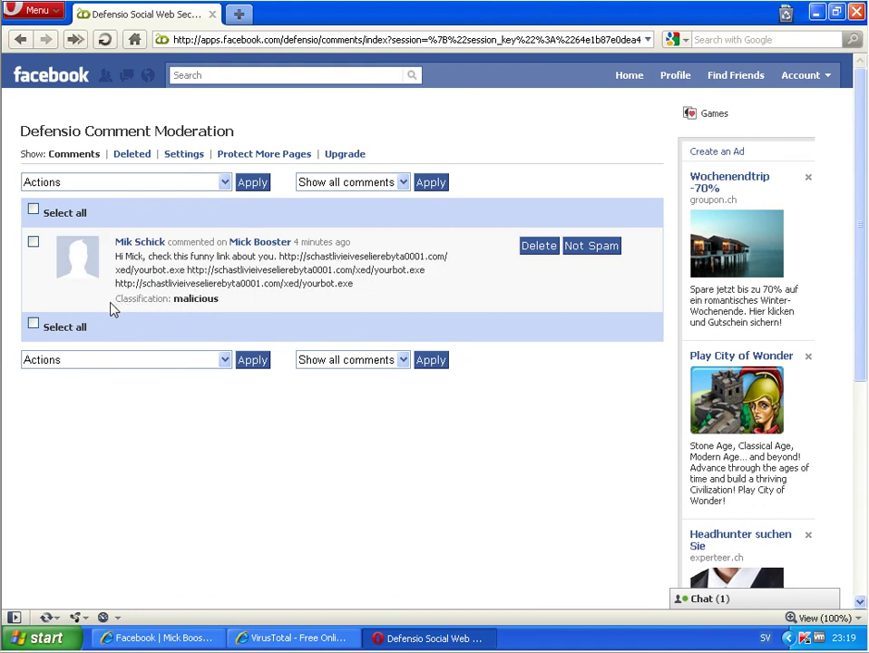
Step: Examine the classification Defensio gives the yourbot.exe comment, highlighting that line
mouse_move(123, 304)
mouse_down()
mouse_move(223, 303)
mouse_move(117, 308)
mouse_up()
click(245, 315)
drag(230, 309, 116, 304)
click(211, 311)
click(217, 311)
drag(114, 302, 218, 300)
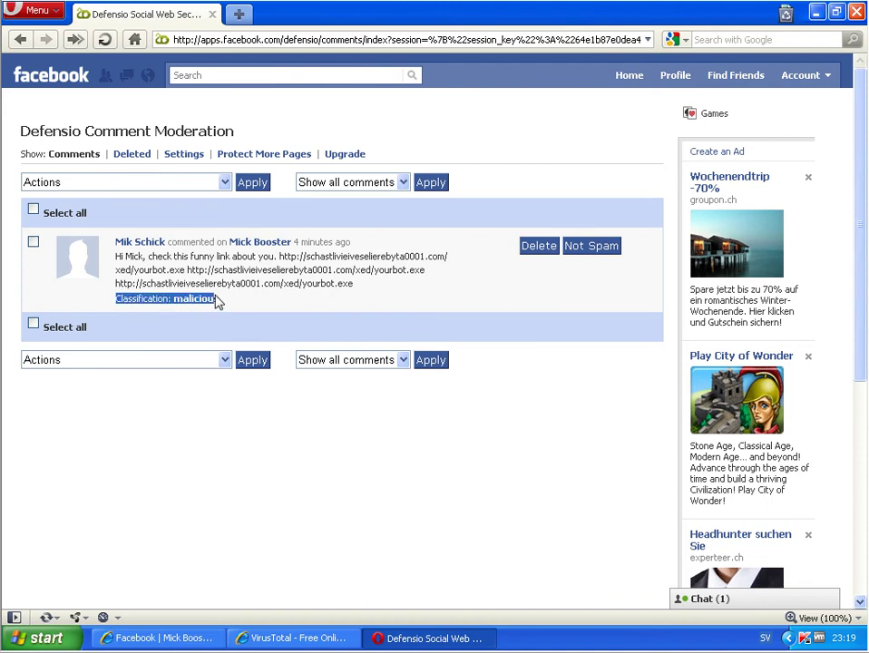
click(235, 308)
Step: Try to delete the yourbot.exe comment in Defensio, then reopen Defensio Social Web Security from the News Feed
click(523, 247)
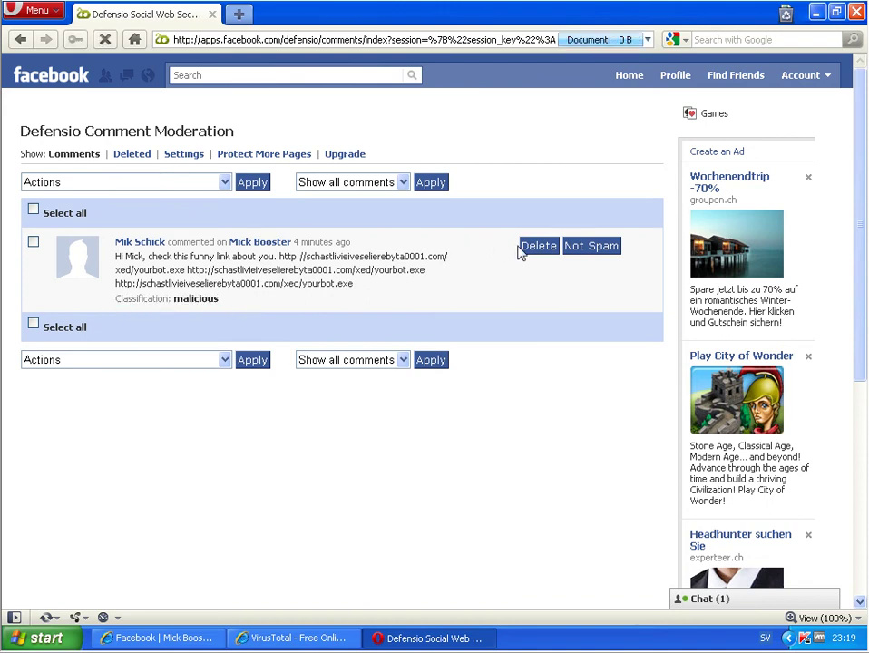
click(128, 155)
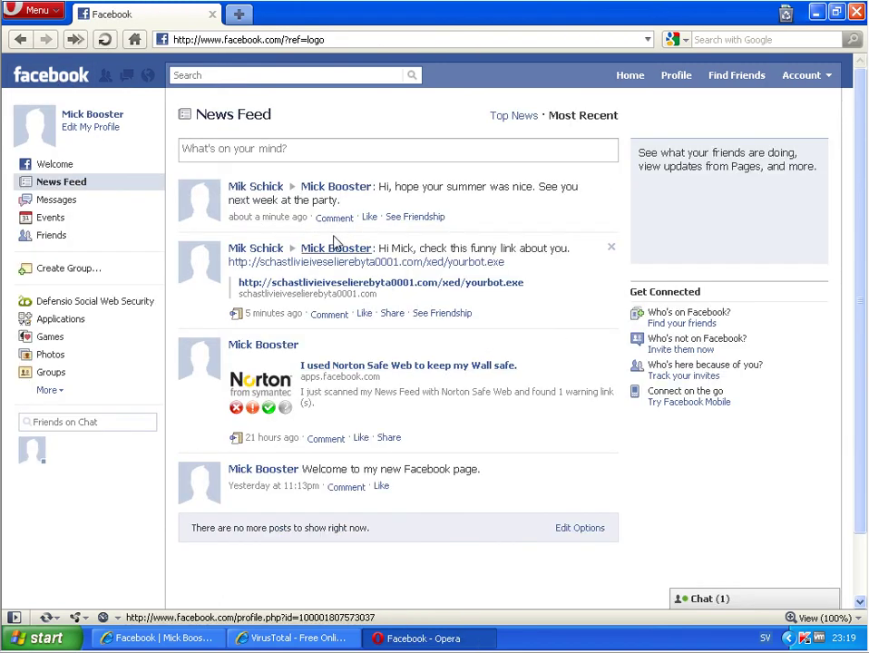
click(87, 301)
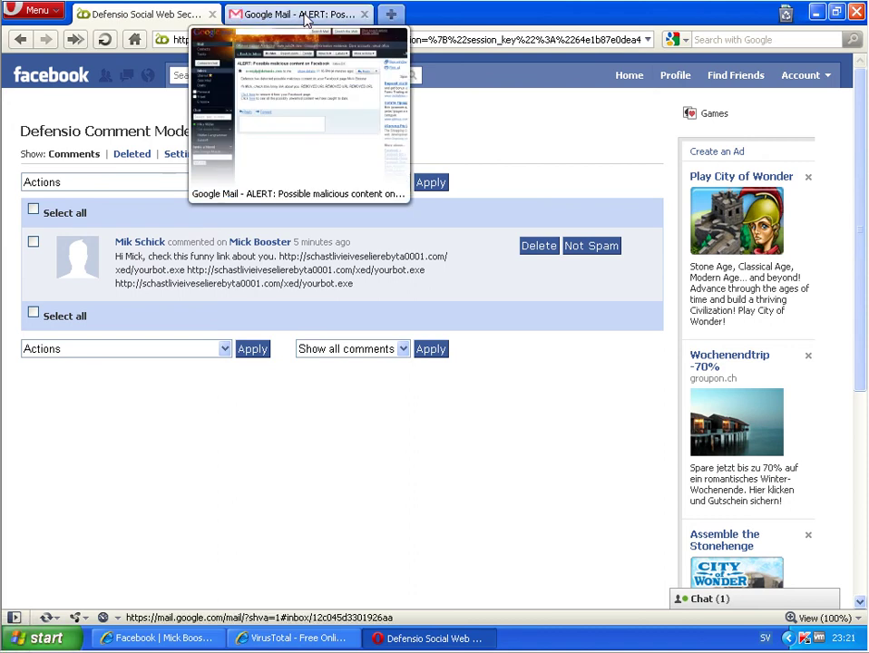
Step: Read Defensio's "ALERT: Possible malicious content on Facebook" email in Google Mail, highlighting its subject, detection notice and removed URLs
click(301, 18)
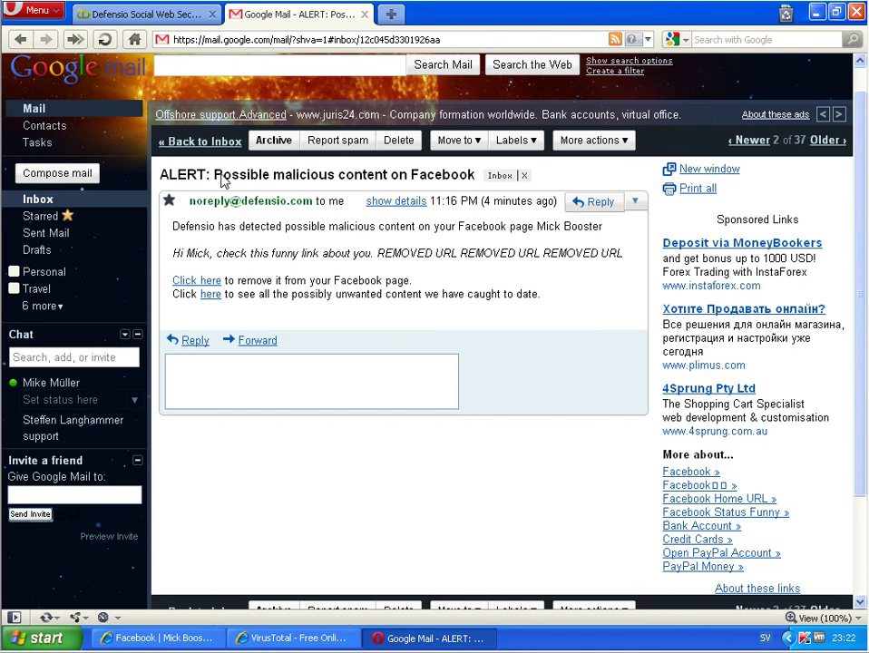
drag(215, 176, 466, 176)
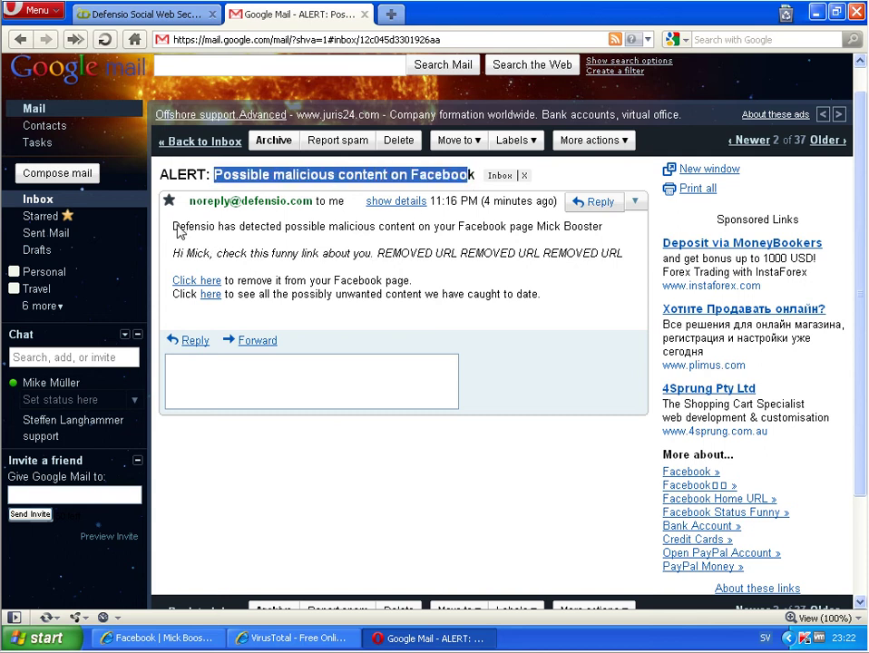
drag(179, 232, 592, 232)
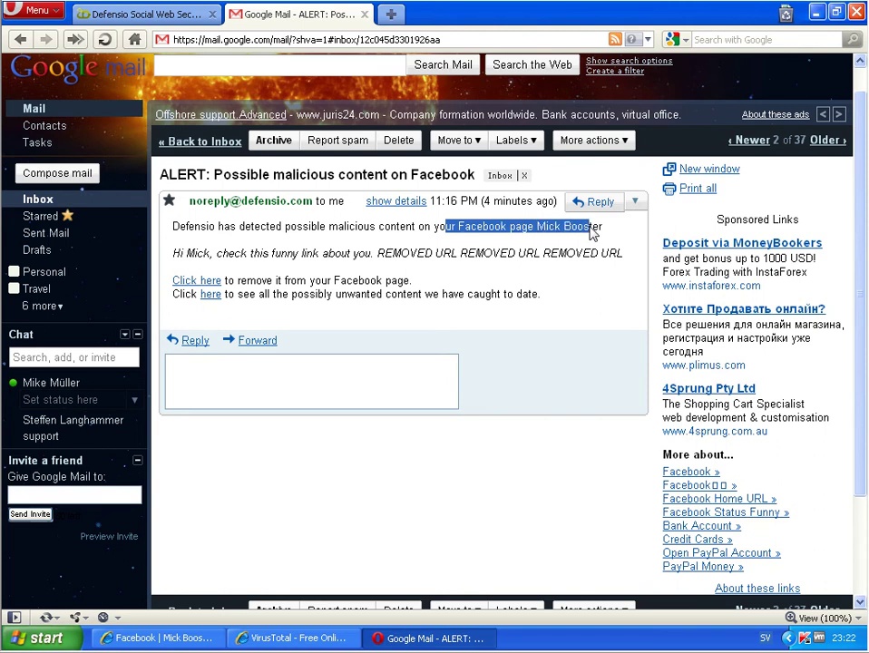
click(595, 238)
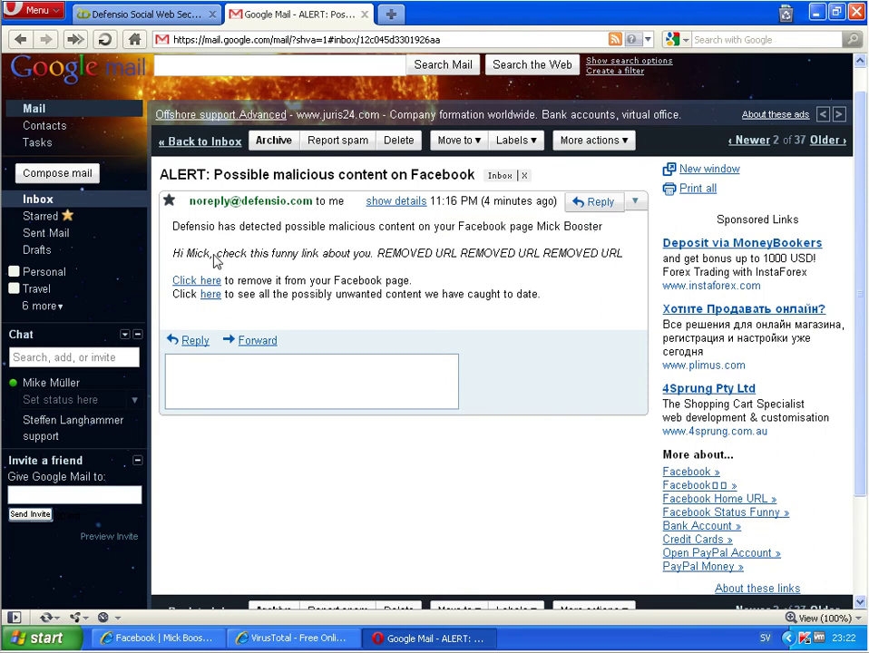
drag(385, 254, 617, 256)
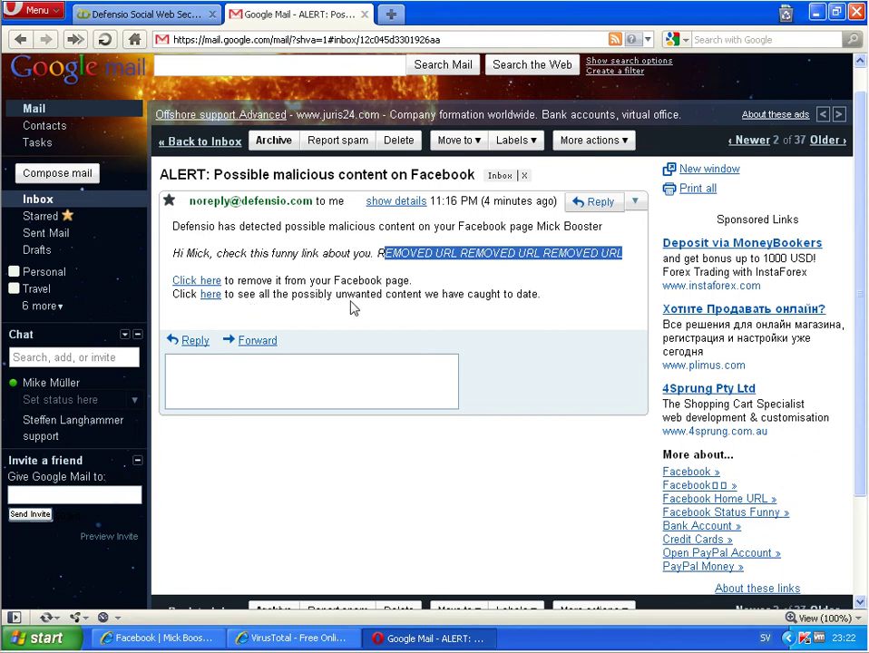
Step: Follow the alert email's link for removing the post, then close the opened Facebook post and return to Defensio
click(199, 288)
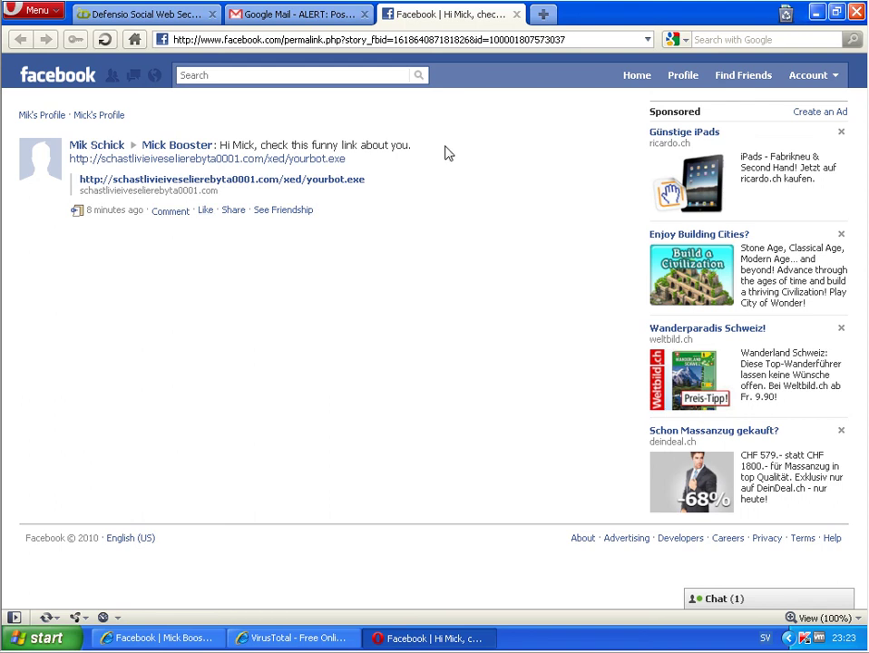
click(516, 14)
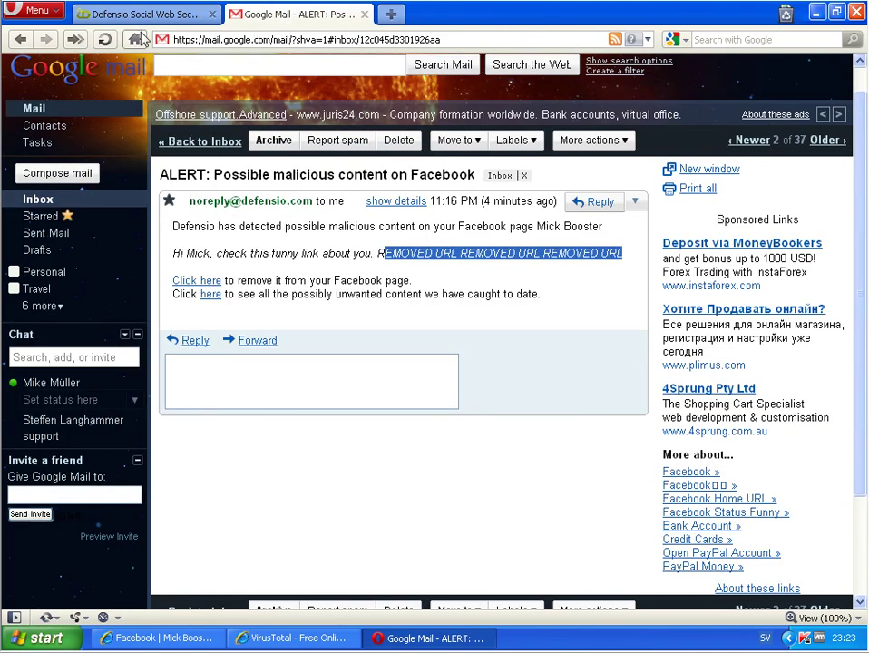
click(139, 12)
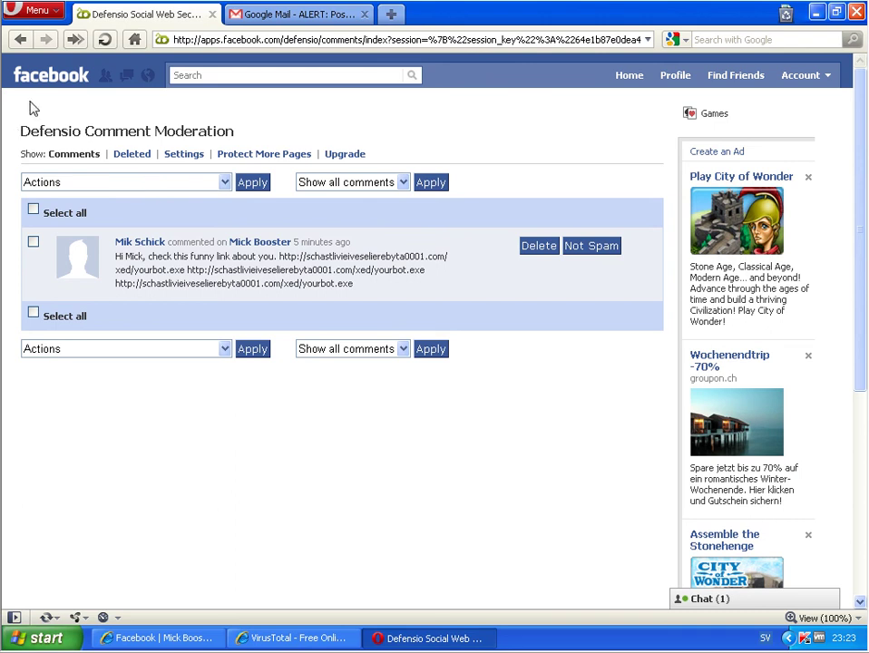
Step: Reopen Defensio's comment moderation list through the Facebook home page and recheck the yourbot.exe comment's classification
click(53, 76)
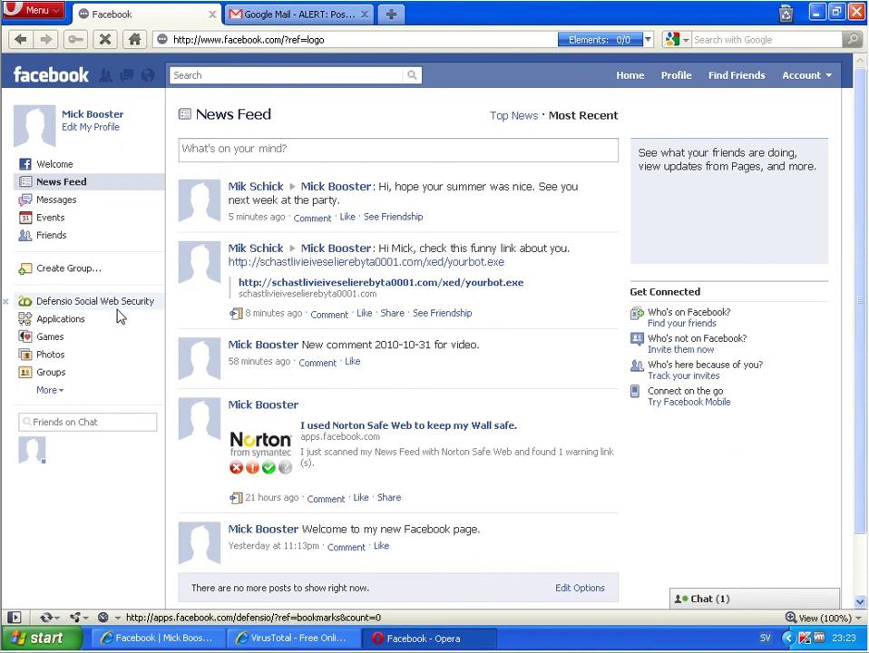
click(122, 306)
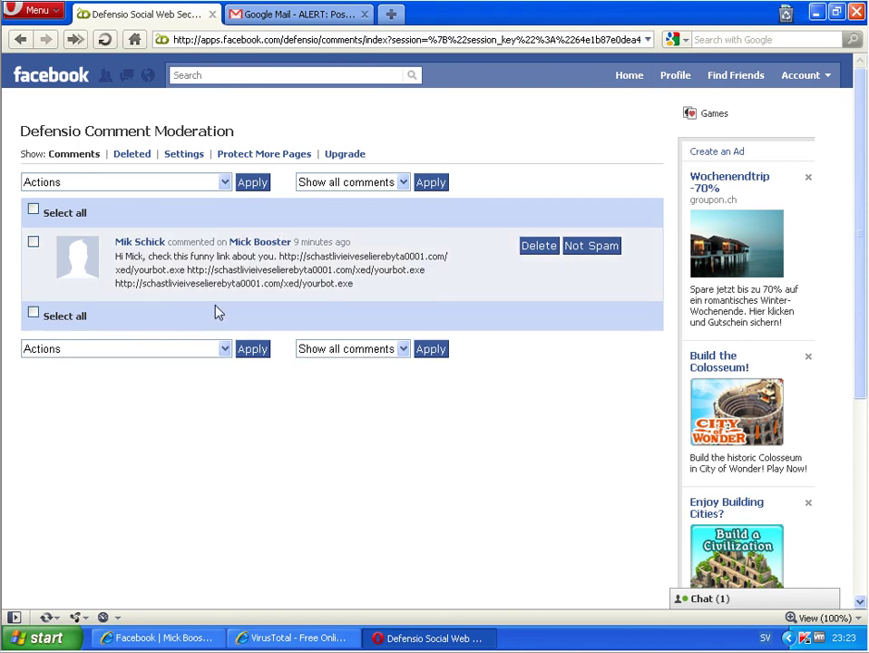
drag(219, 303, 121, 302)
click(124, 305)
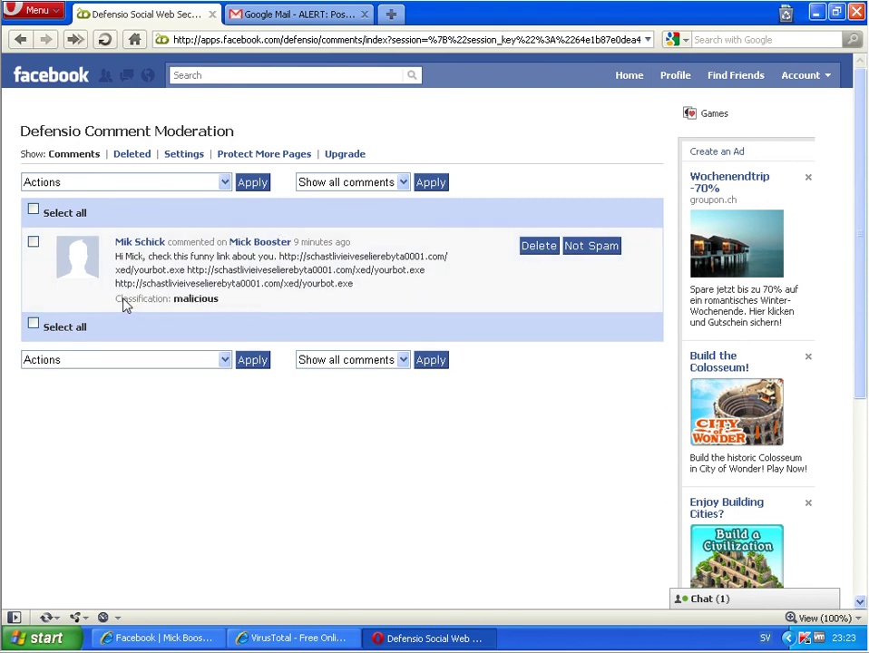
Step: Try to delete the yourbot.exe comment from Defensio, then look through the posts in the News Feed
click(540, 247)
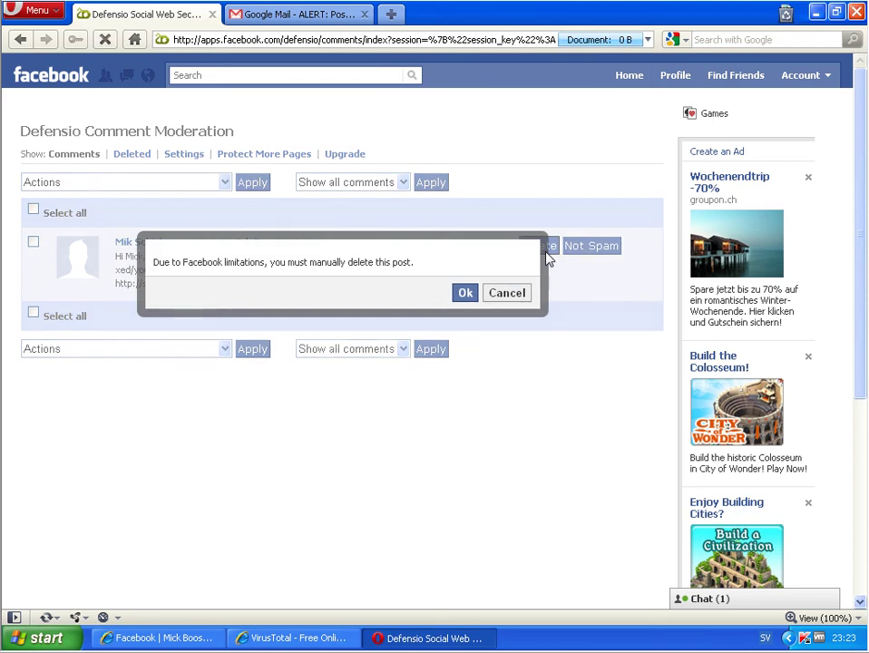
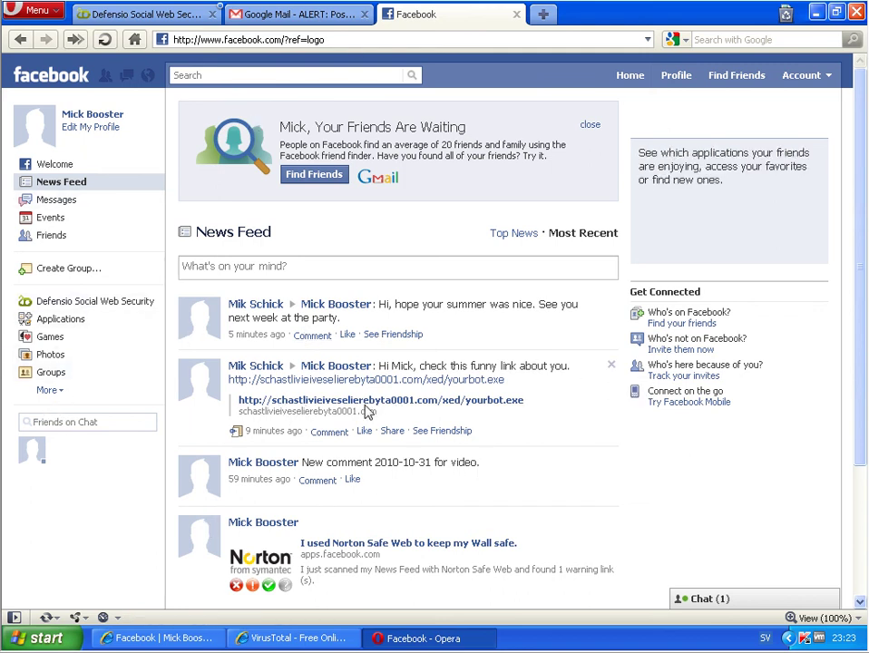
scroll(549, 462, down, 3)
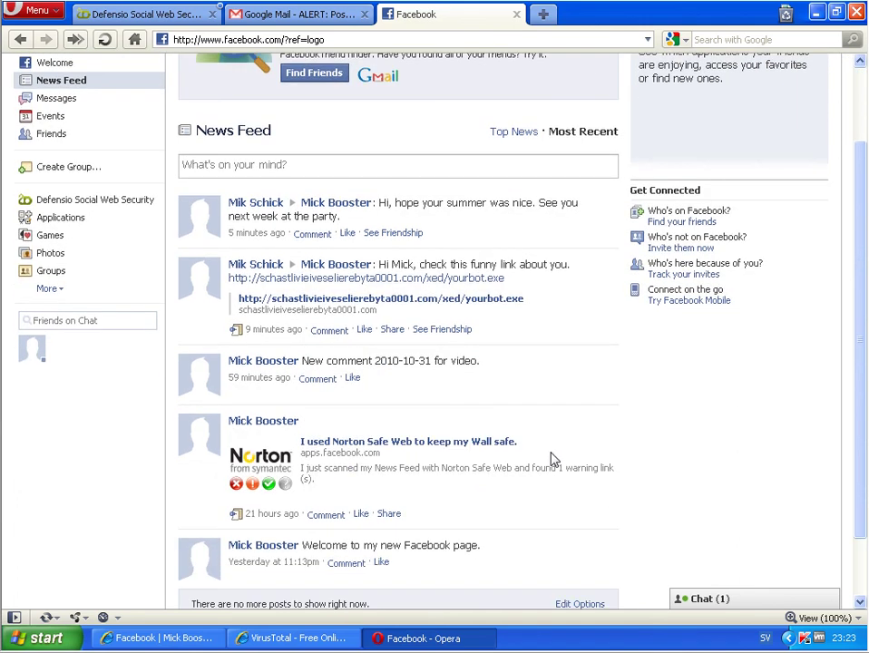
Step: Open Defensio Social Web Security from the News Feed and highlight the product name in the Comment Moderation heading
click(134, 203)
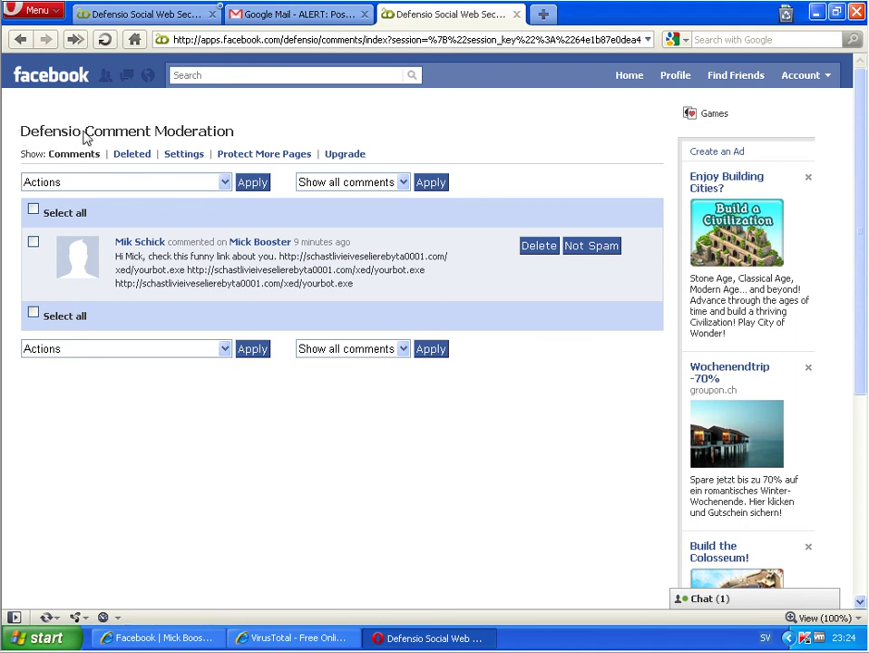
drag(22, 133, 92, 136)
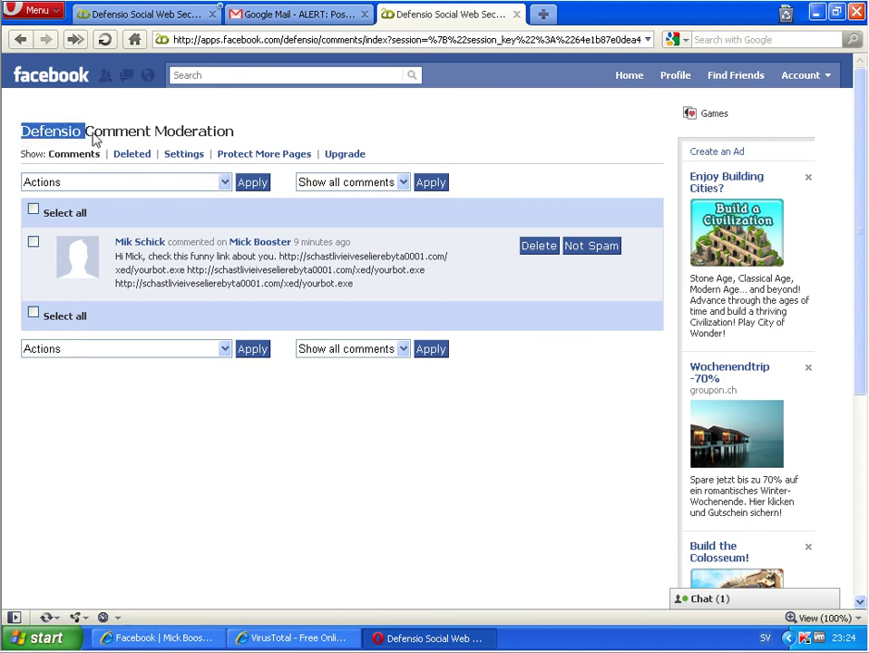
click(269, 141)
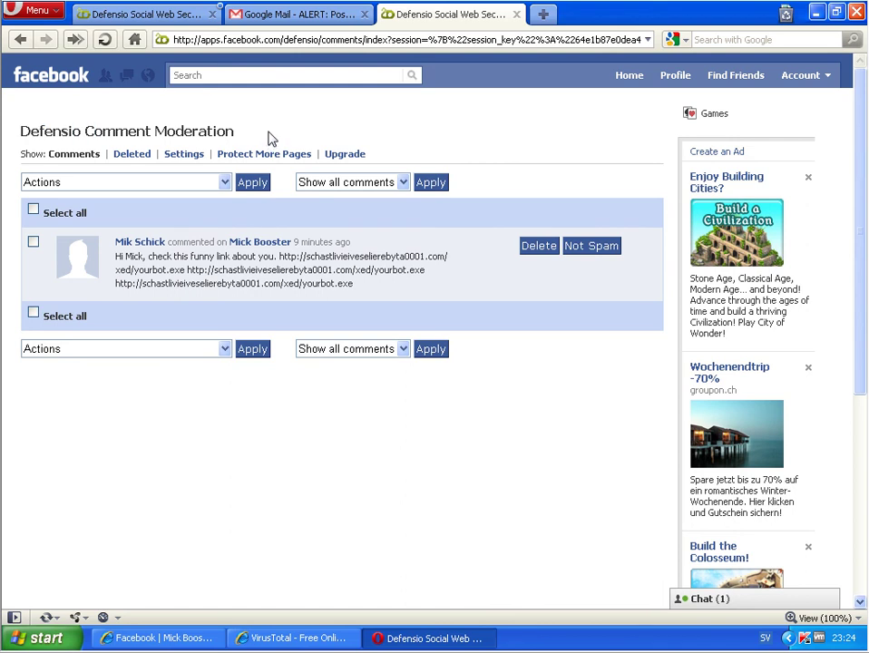